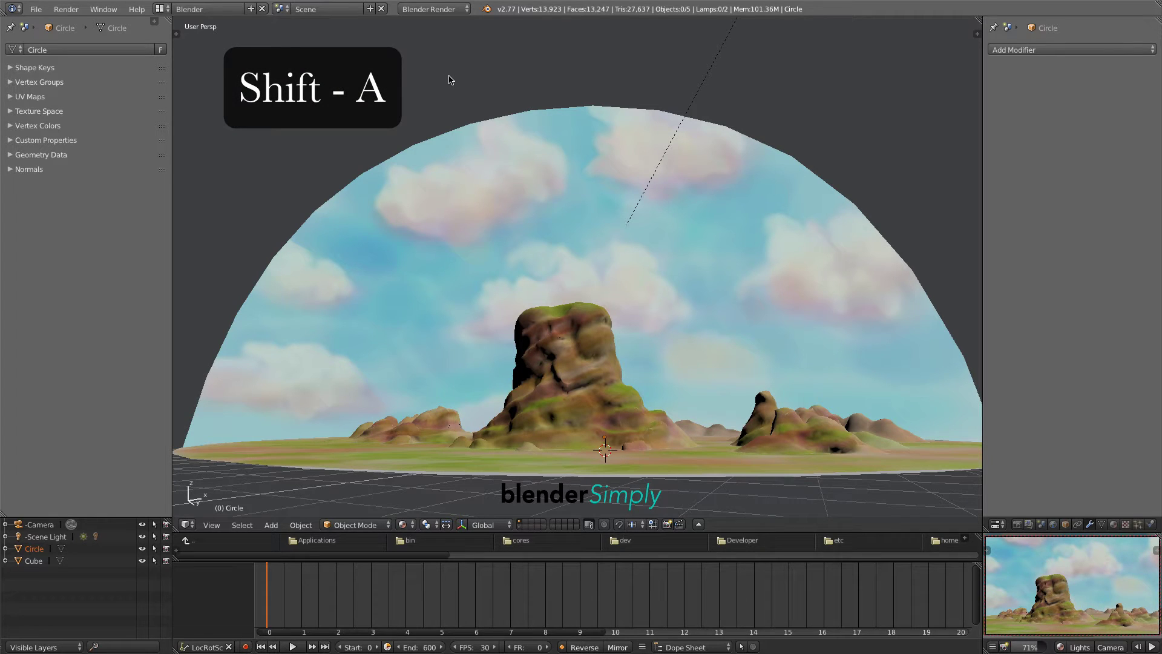
Add a cube to the scene and scale it up until it covers the large rock formation
key("shift+a")
left_click(483, 96)
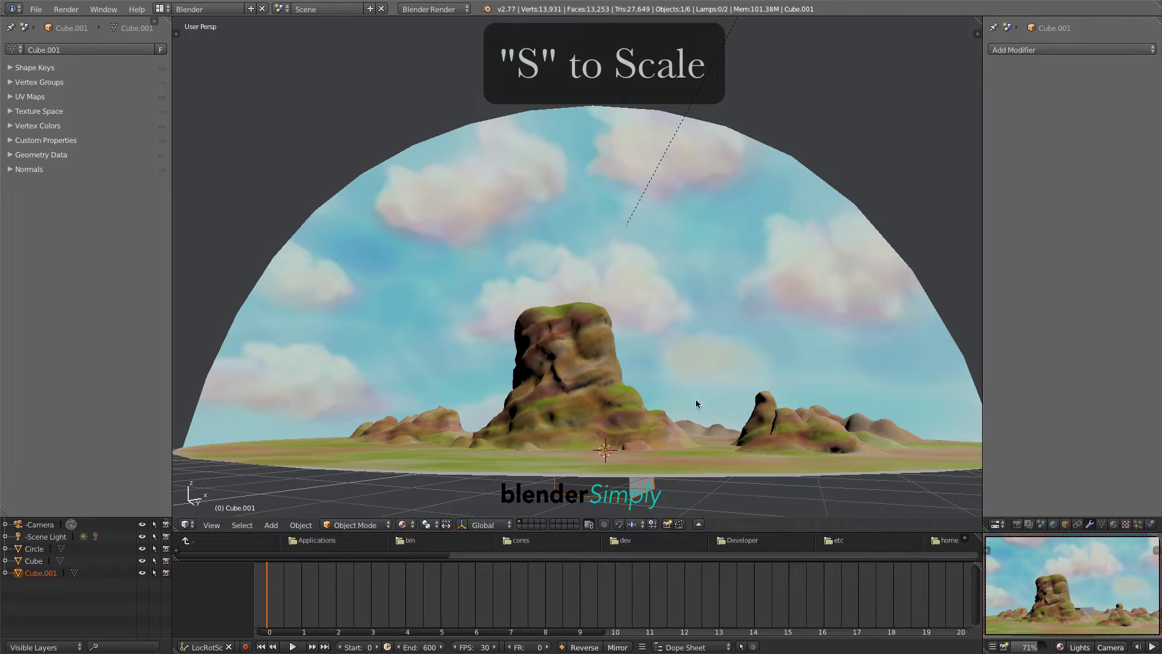
key("s")
left_click(794, 404)
Hide the sky dome and look at the remaining scene from the top view
right_click(848, 230)
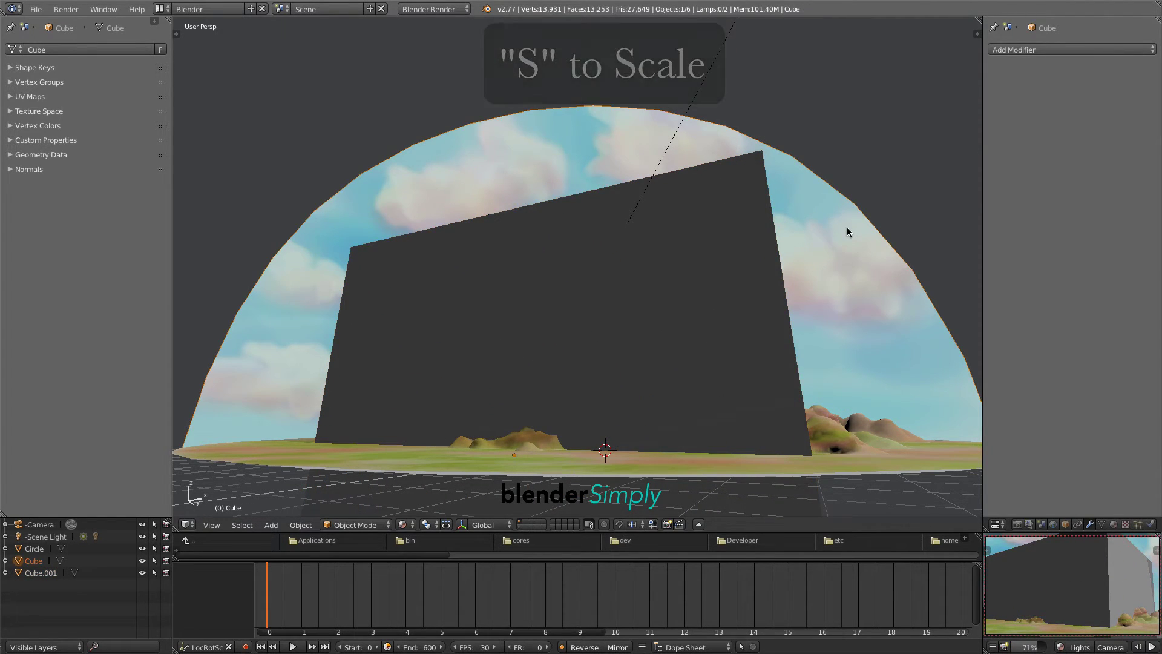
key("h")
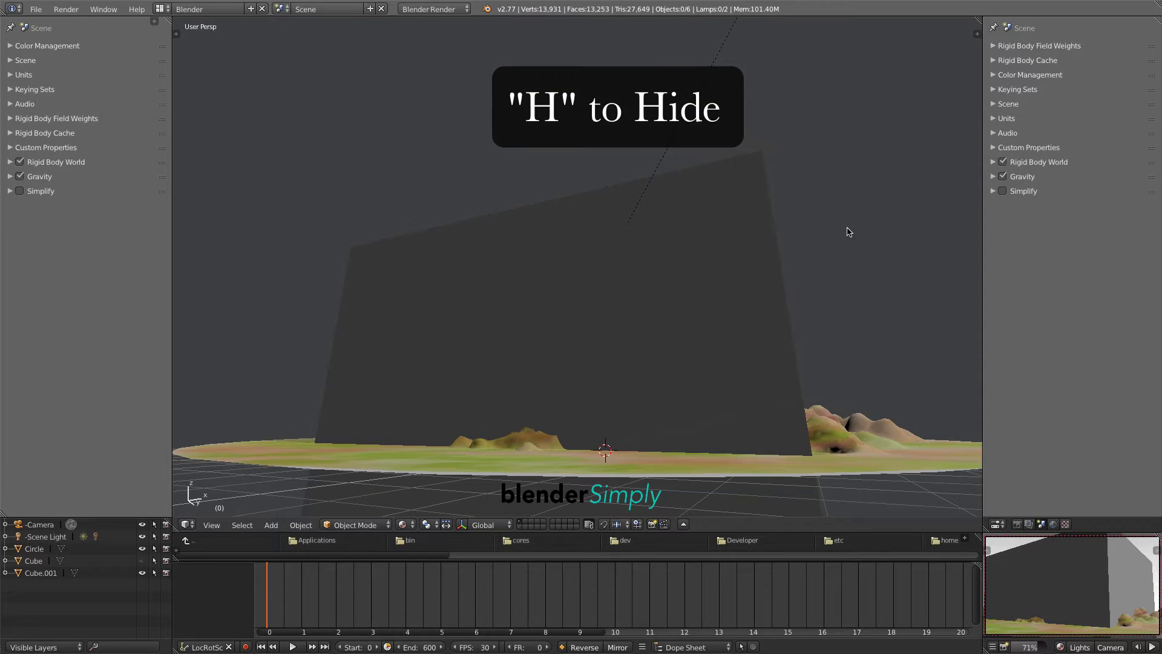
key("KP_7")
scroll(845, 339, "down", 3)
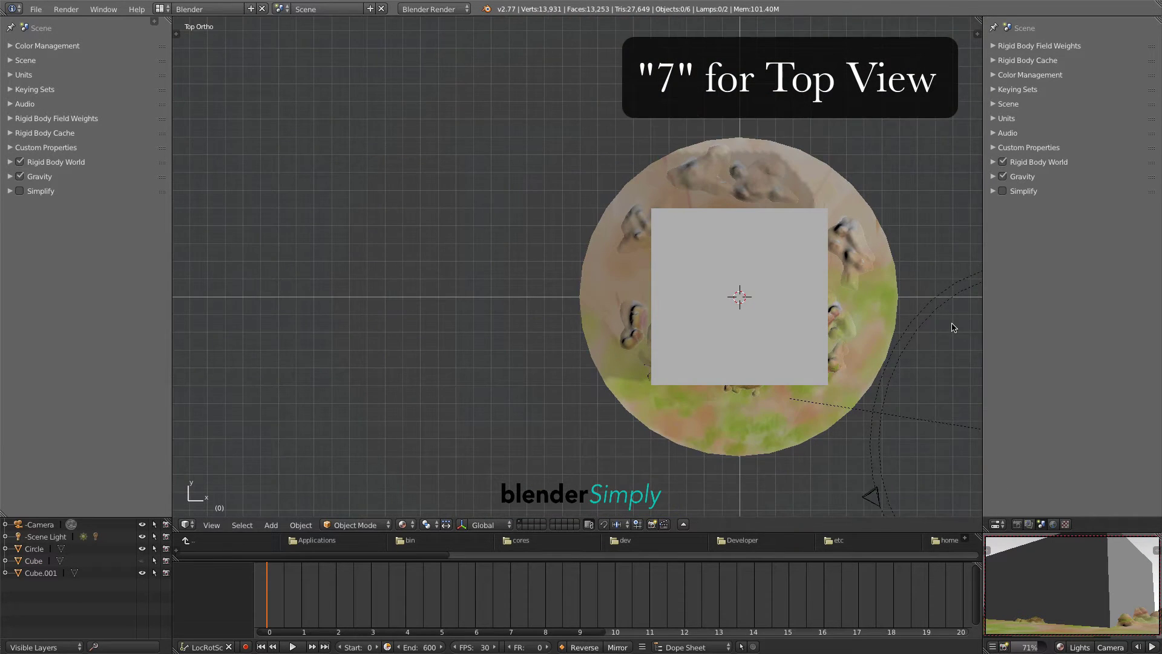
Rotate the large cube by about -29° and move it back behind the rock, about -1.3 in X and 1.2 in Y
middle_click_drag(954, 327, 791, 249, "shift")
right_click(713, 424)
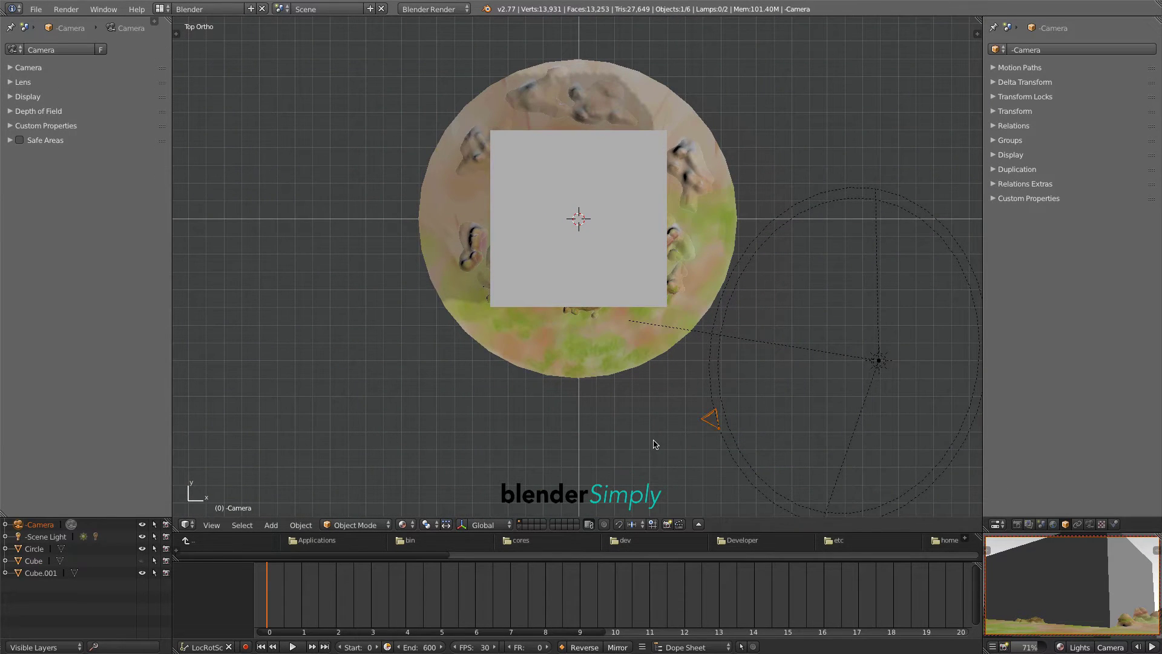
right_click(610, 260)
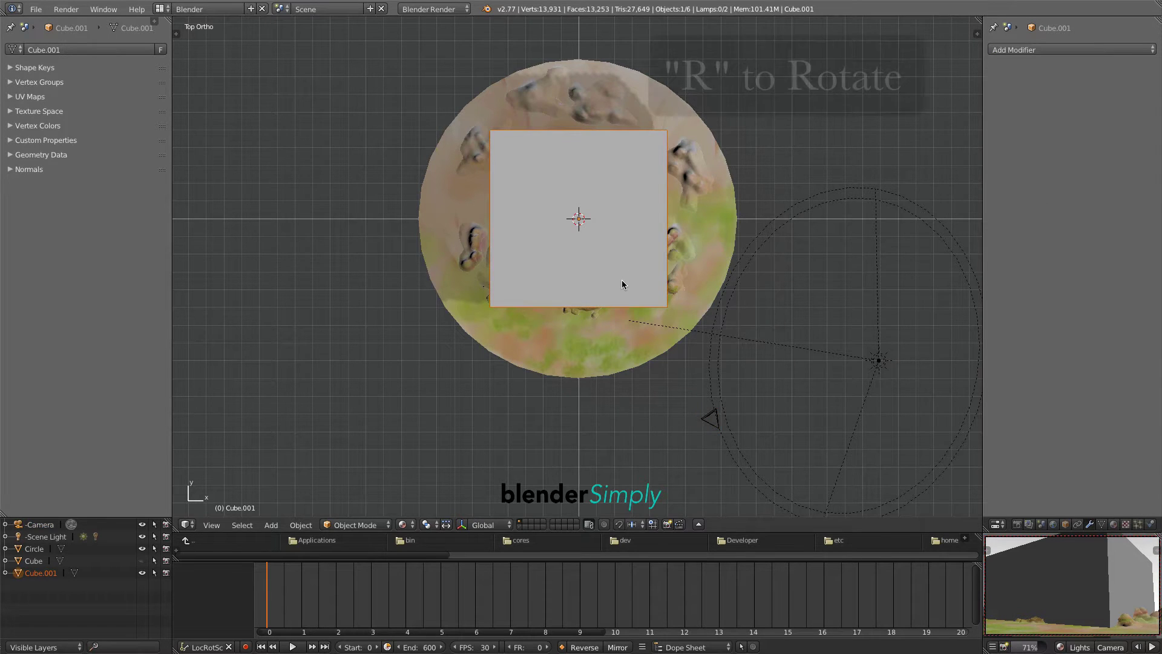
key("r")
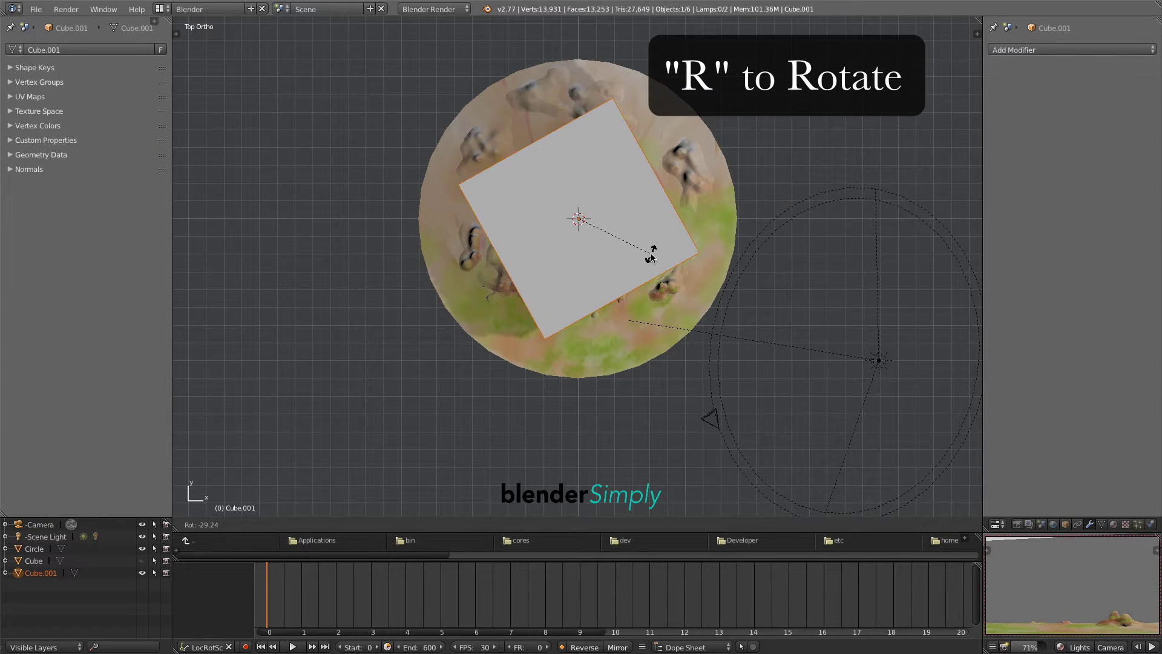
left_click(651, 255)
key("g")
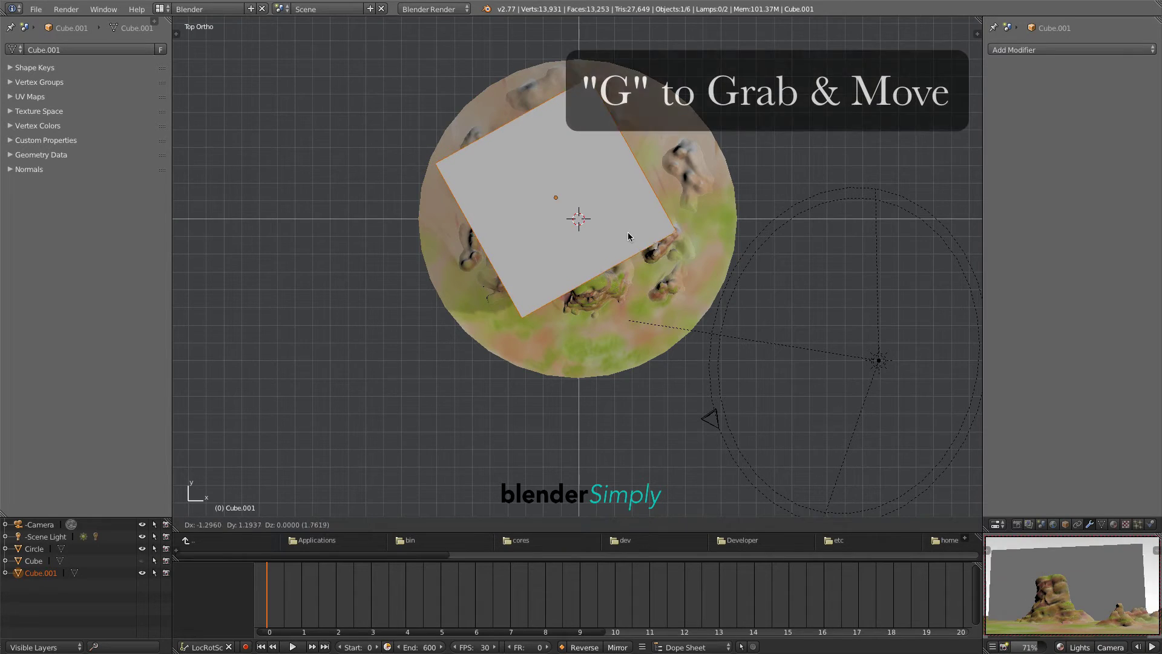
left_click(629, 234)
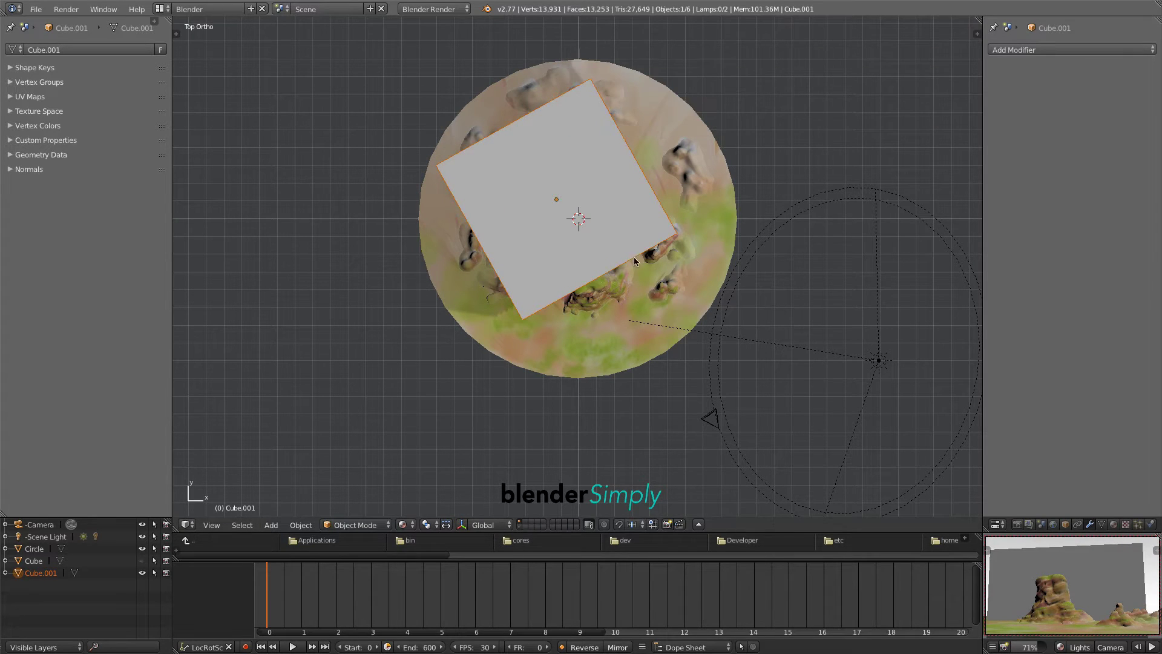
Fine-tune the cube's rotation and position so that one face forms a flat backdrop behind the rock for the camera
key("g")
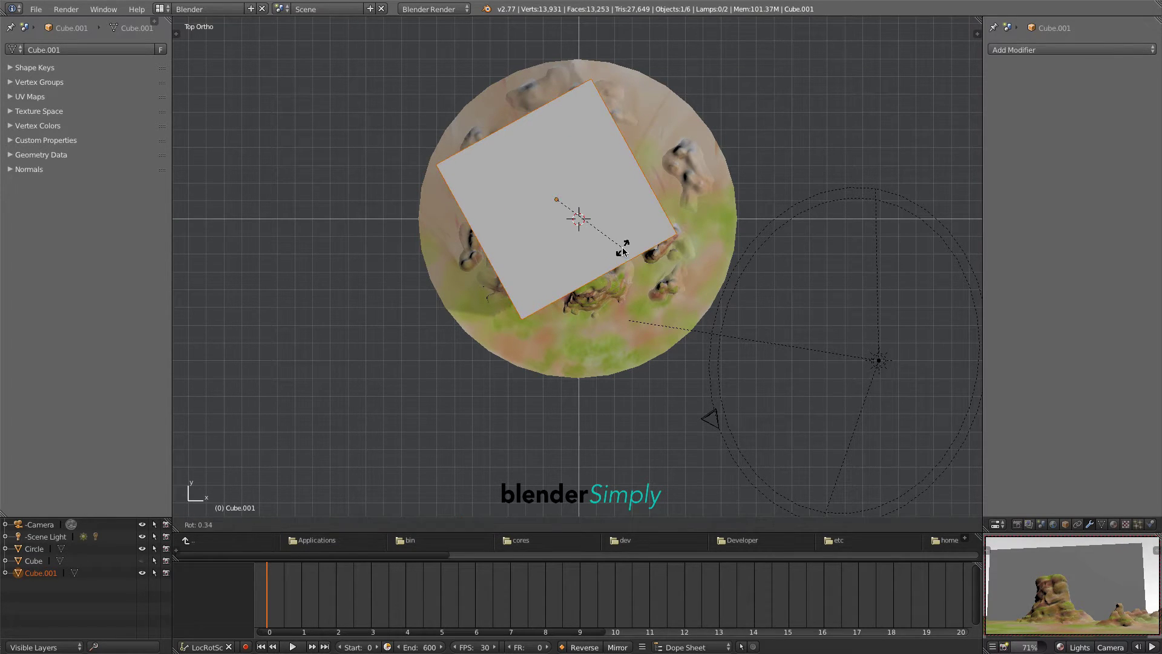
left_click(622, 253)
key("g")
left_click(621, 266)
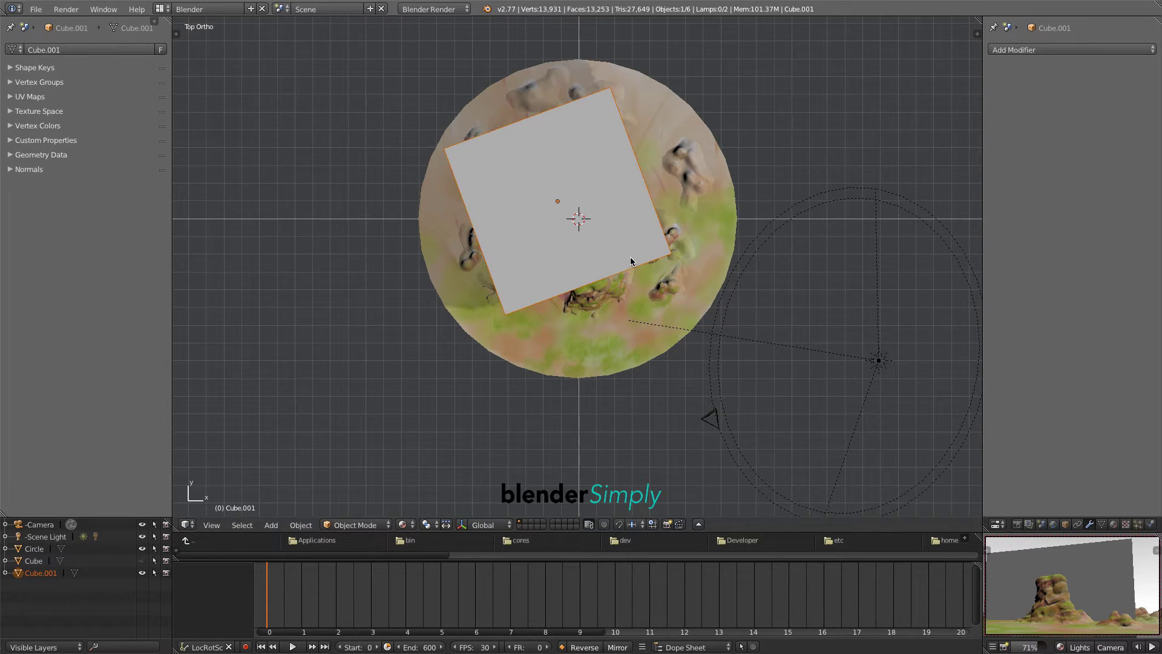
key("g")
left_click(608, 270)
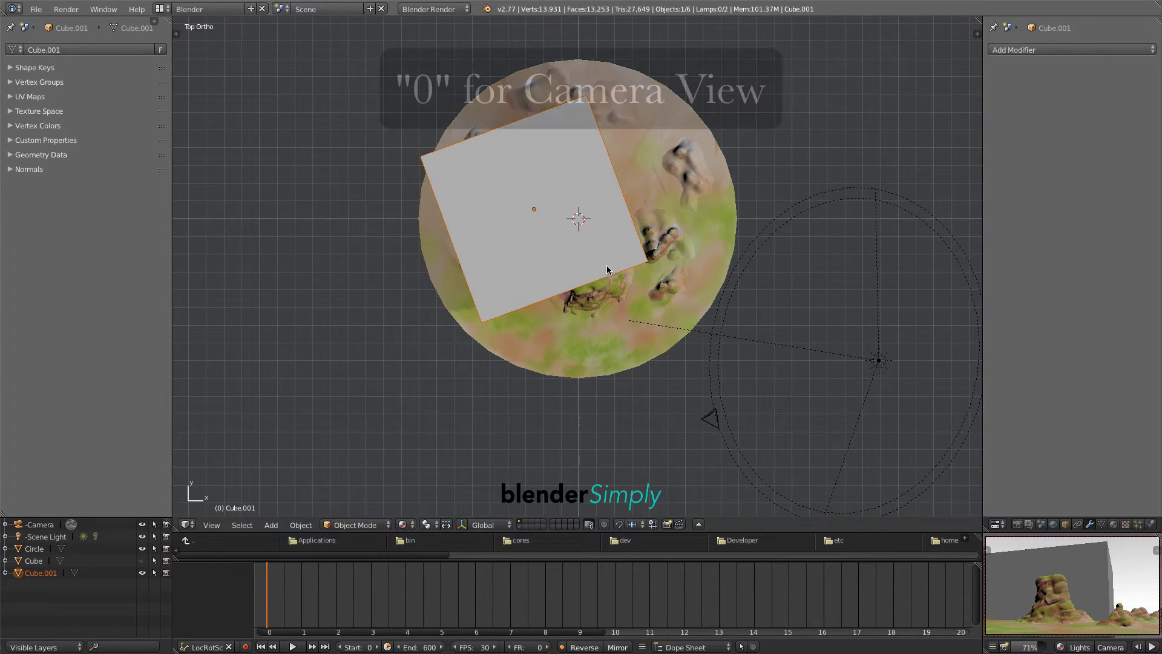
Switch to the camera view and set the Grease Pencil stroke placement to Surface
key("KP_0")
scroll(522, 275, "up", 3)
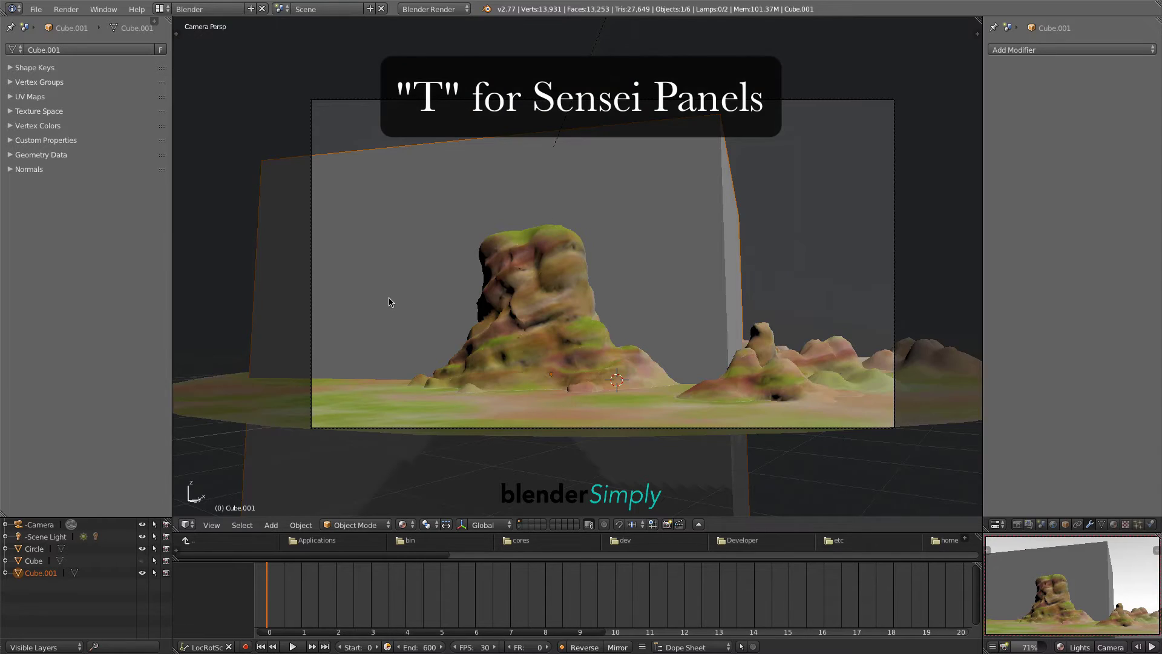
key("t")
left_click(180, 229)
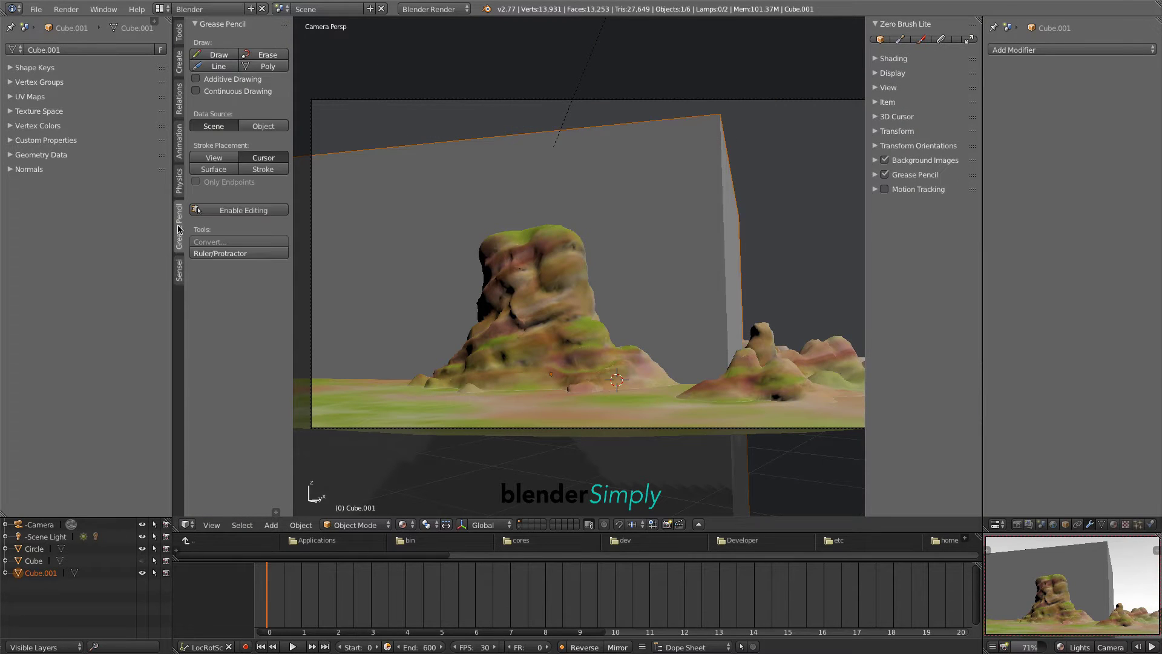
left_click(212, 170)
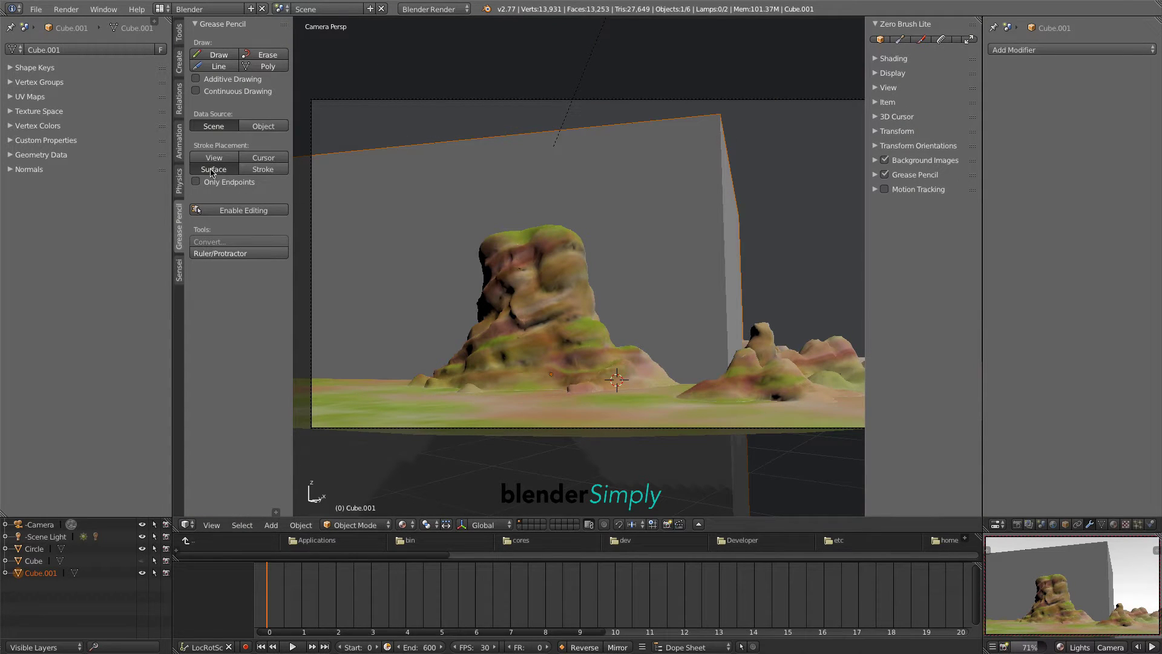
Check the Grease Pencil Manhattan Distance, Euclidean Distance and Smooth Stroke settings in the editing user preferences
left_click(36, 9)
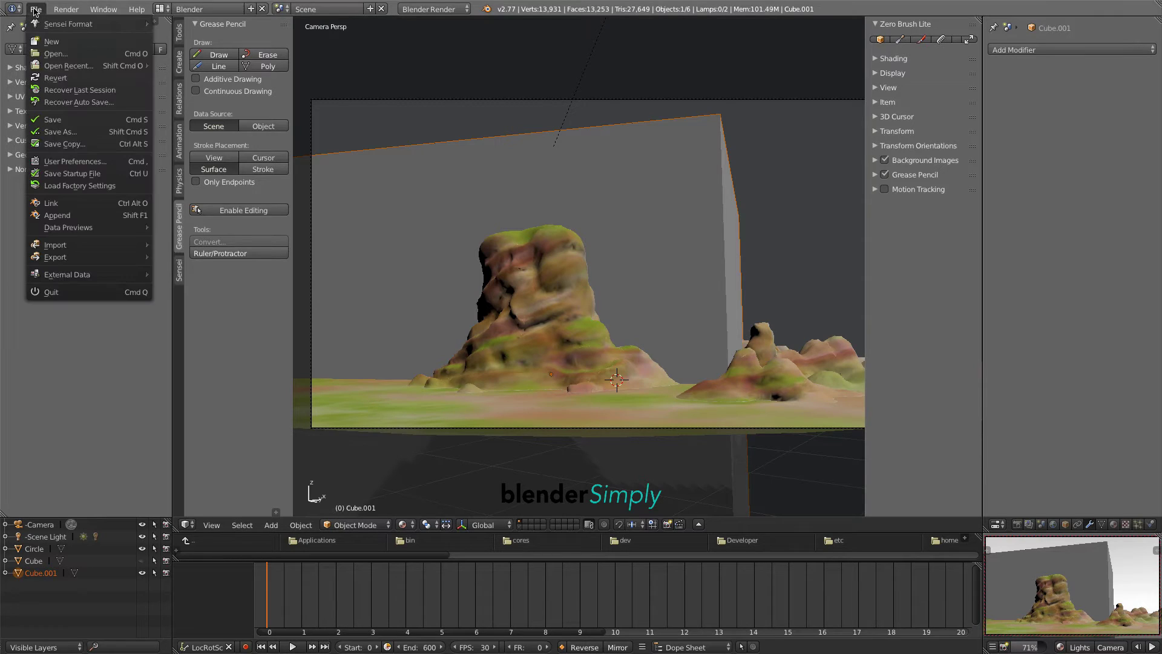
left_click(62, 165)
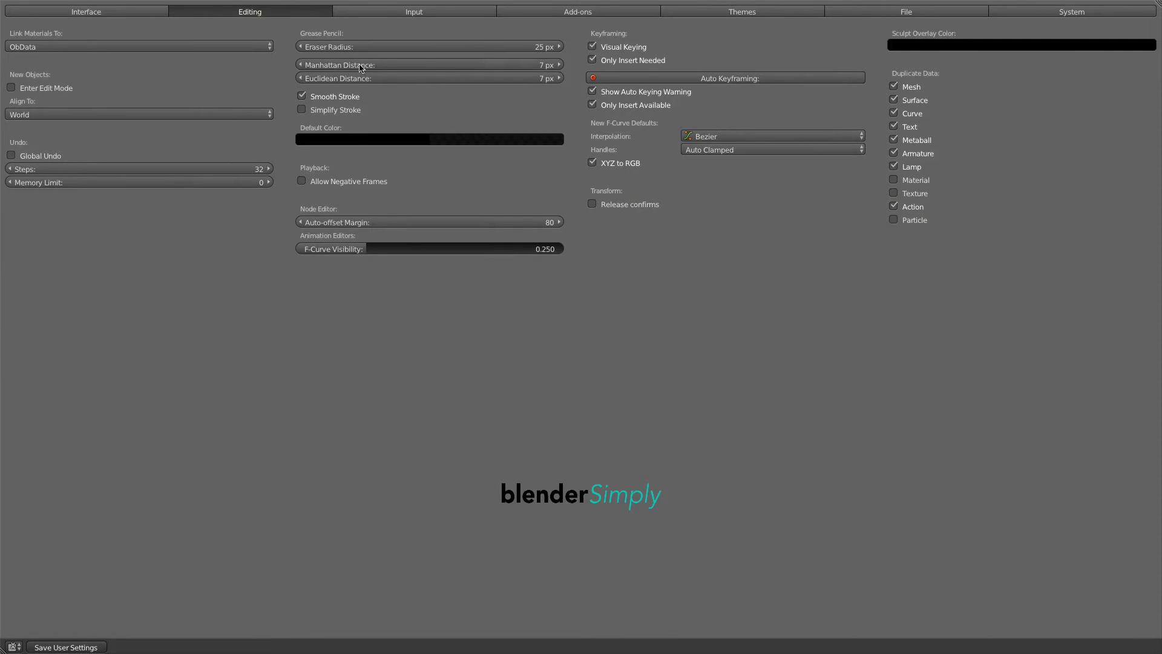
left_click(539, 65)
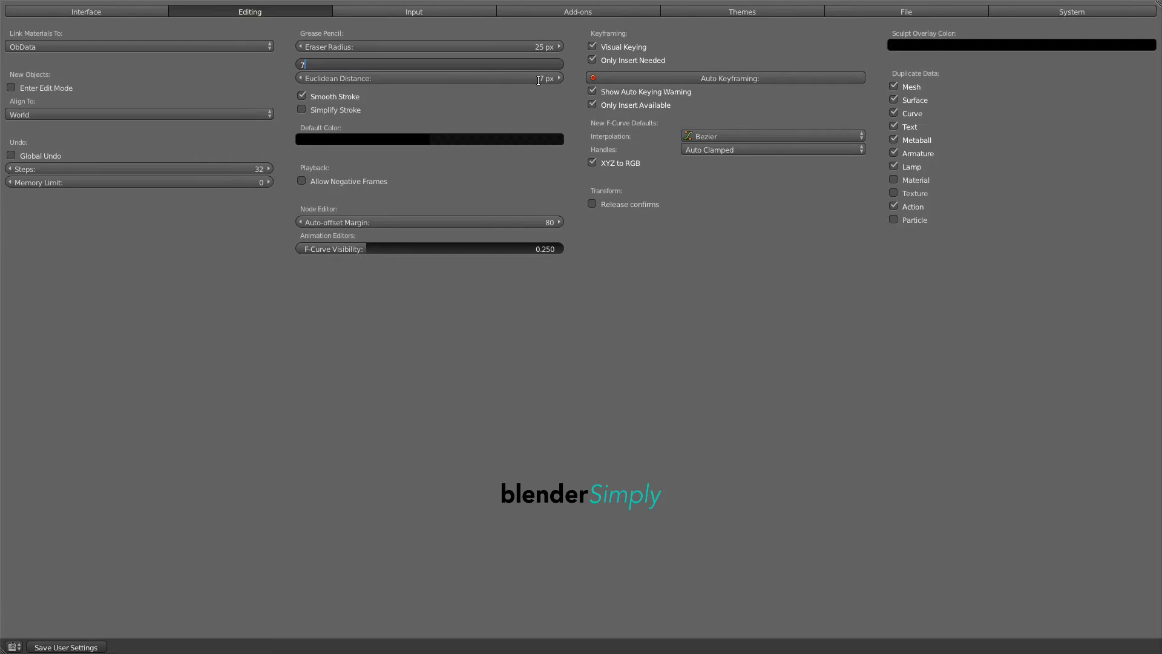
key("Return")
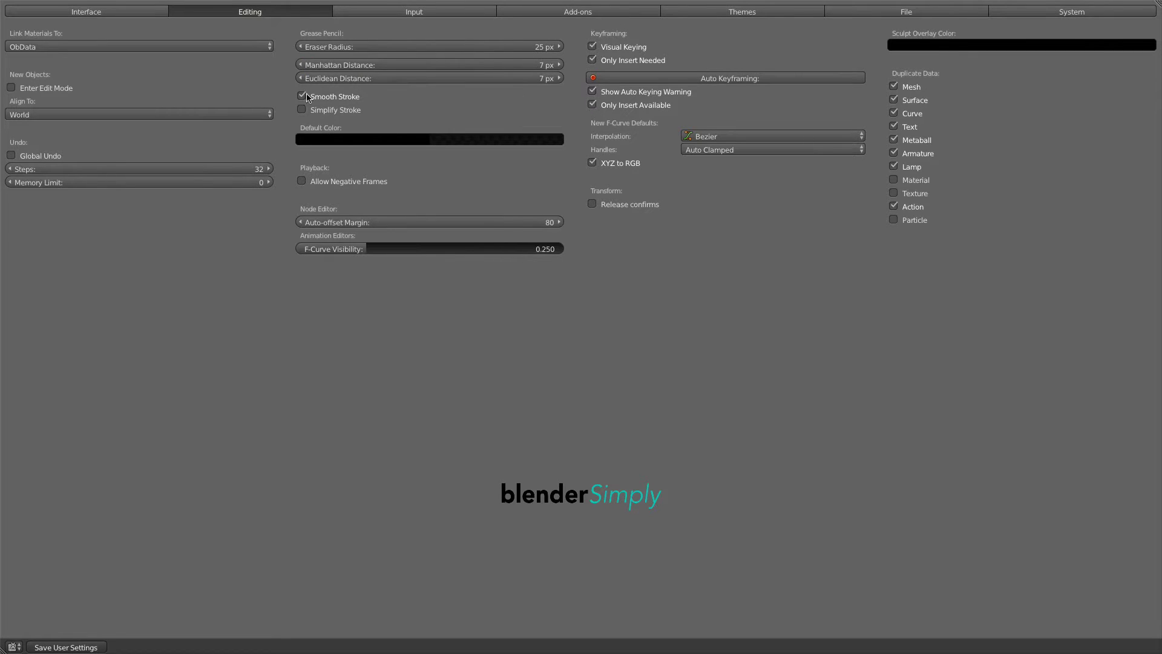
mouse_move(75, 640)
left_click(9, 20)
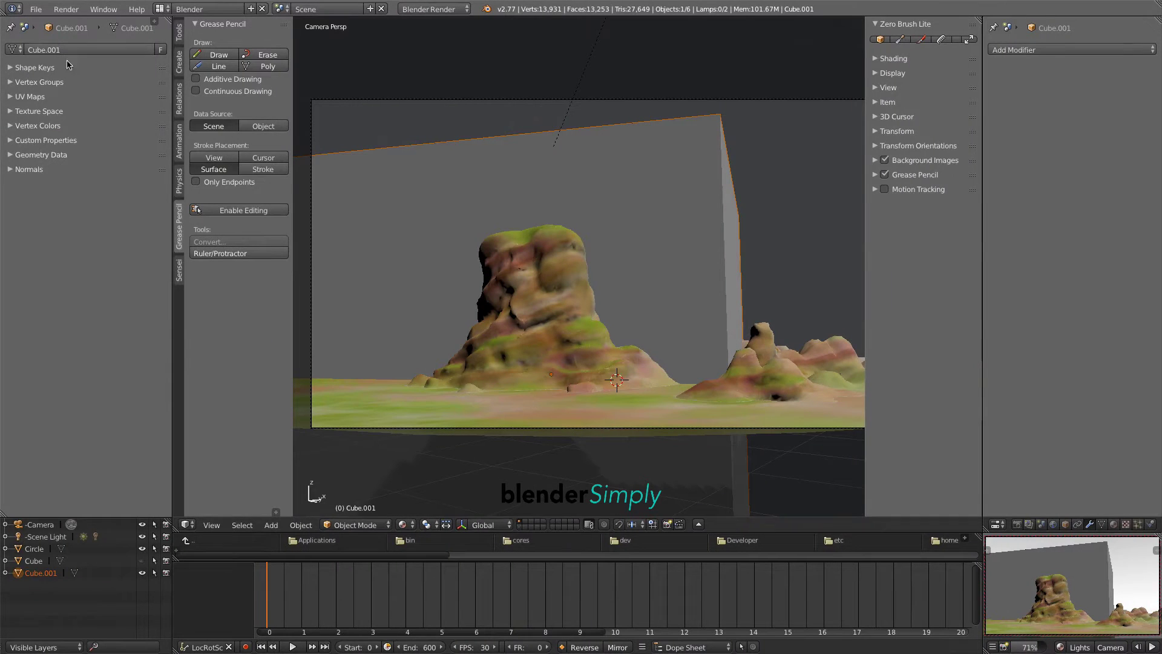
Draw a bouncing Grease Pencil path on the backdrop cube, from the ground over the rock's top, and delete the cube
middle_click_drag(361, 301, 500, 278, "shift")
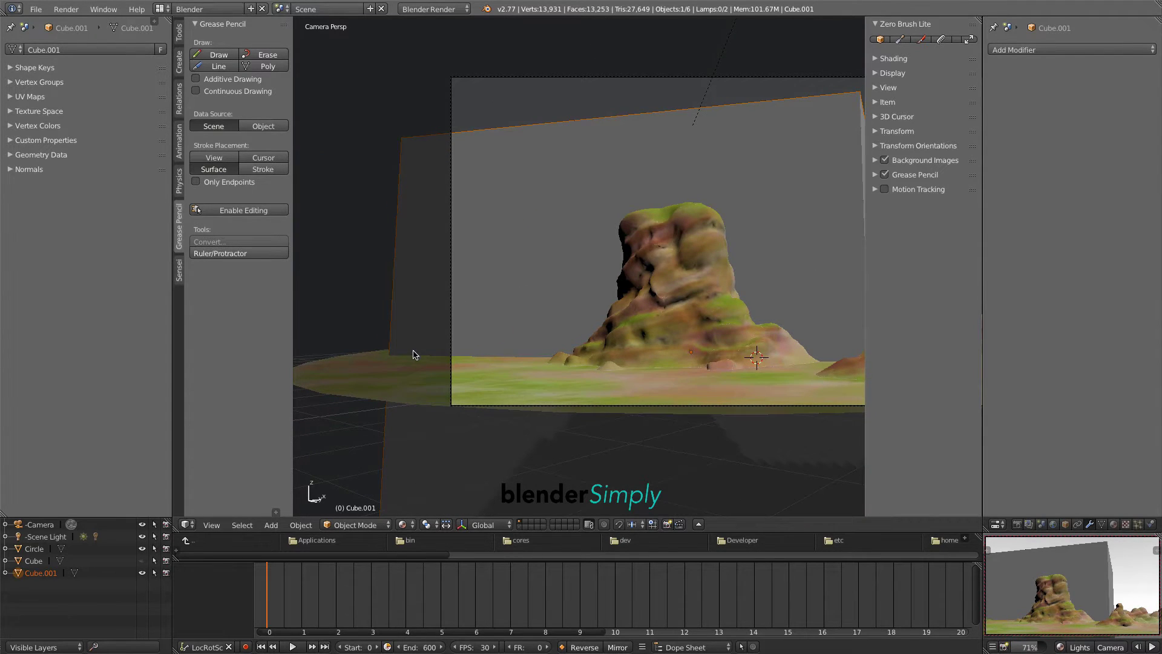
mouse_move(424, 351)
left_mouse_down()
mouse_move(436, 328)
mouse_move(472, 327)
mouse_move(489, 355)
mouse_move(514, 333)
mouse_move(531, 355)
mouse_move(592, 202)
mouse_move(623, 174)
mouse_move(666, 206)
mouse_move(728, 203)
mouse_move(737, 248)
left_mouse_up()
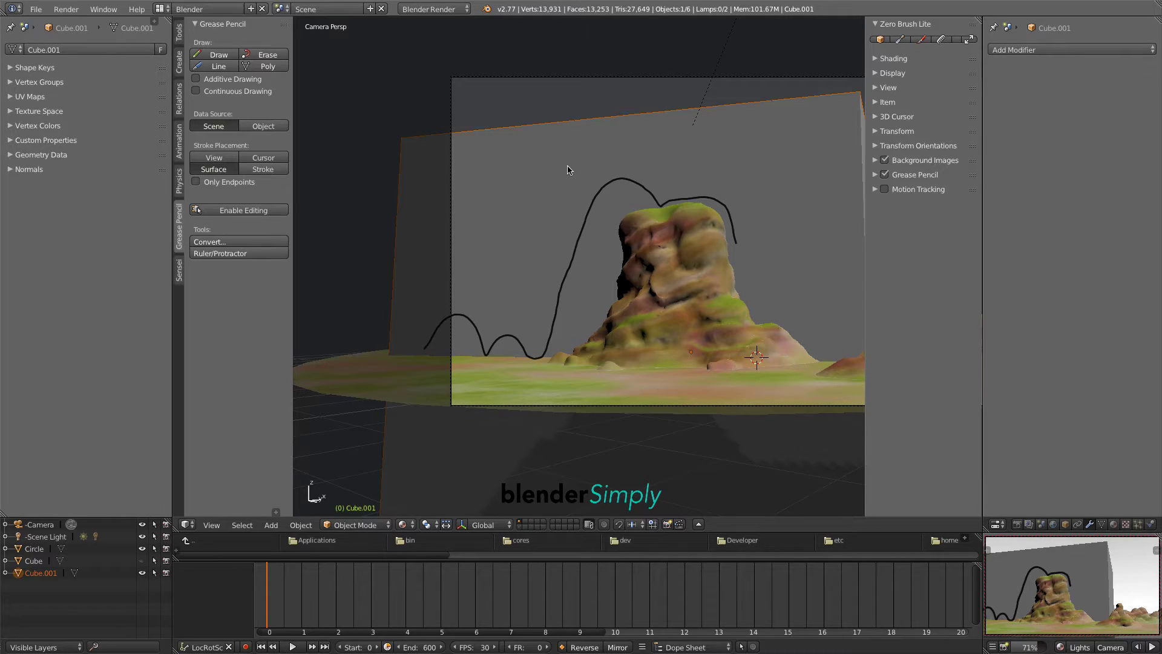
key("Delete")
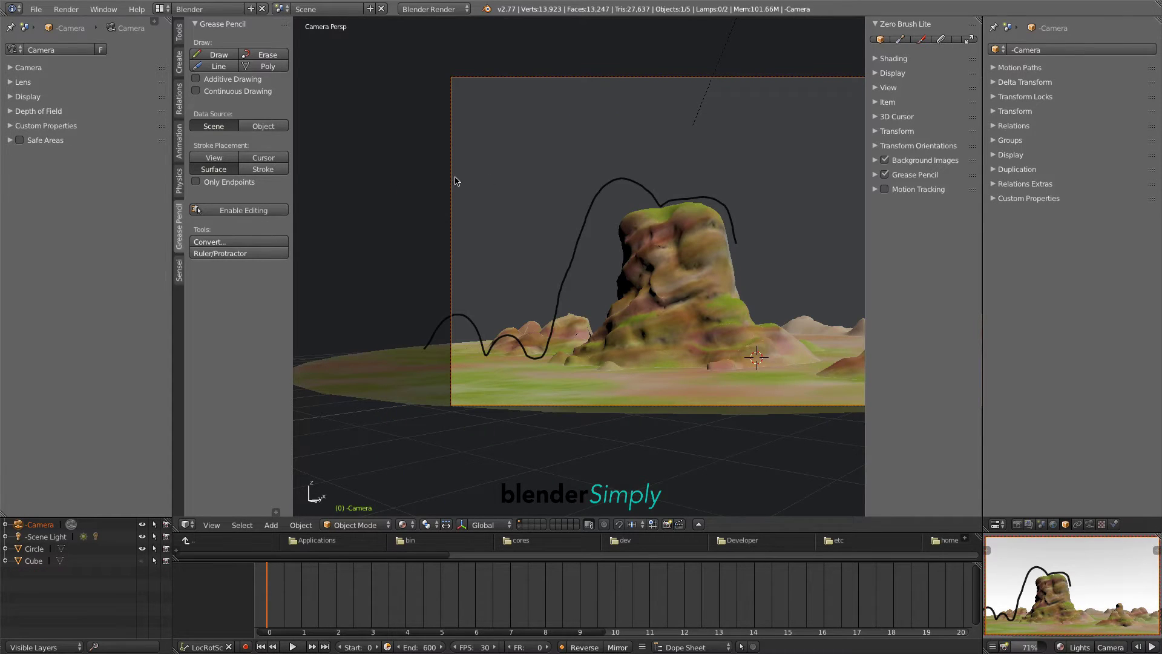
Convert the Grease Pencil stroke to a Polygon Curve and hide the original GP_Layer drawing
left_click(242, 242)
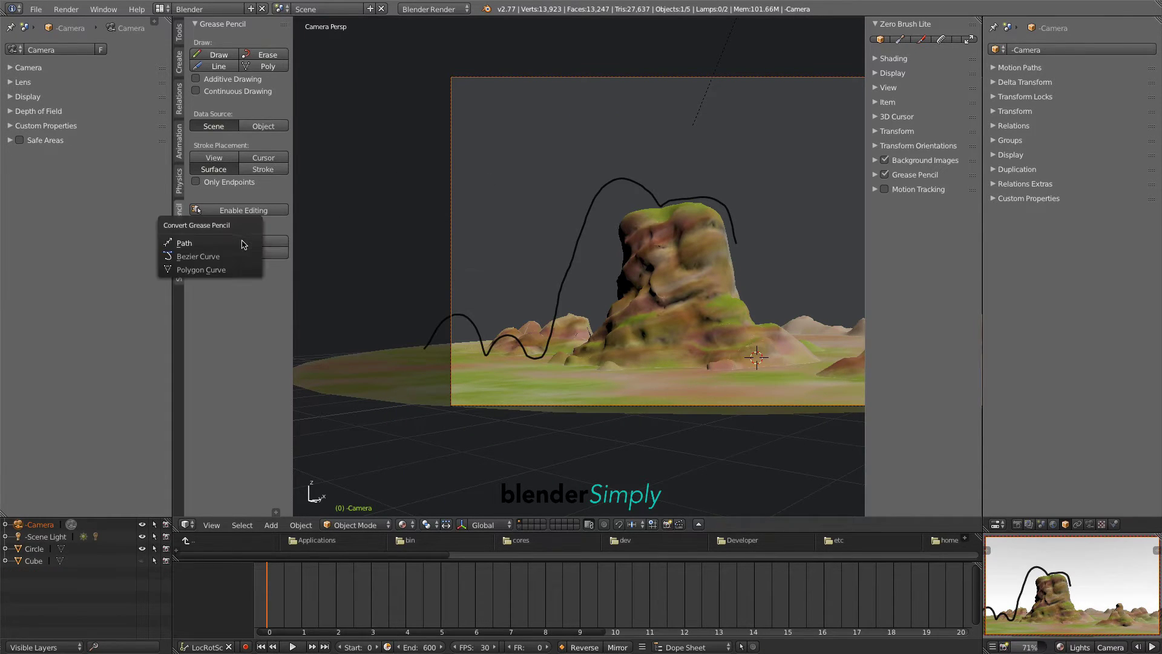
left_click(213, 280)
left_click(875, 175)
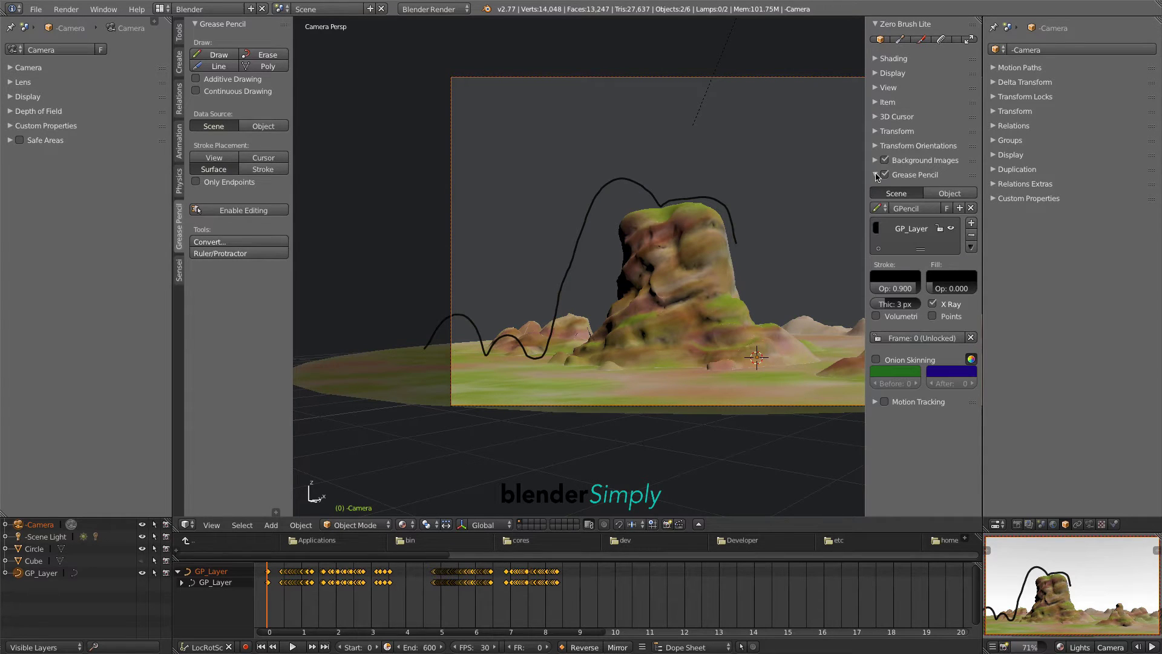
left_click(951, 229)
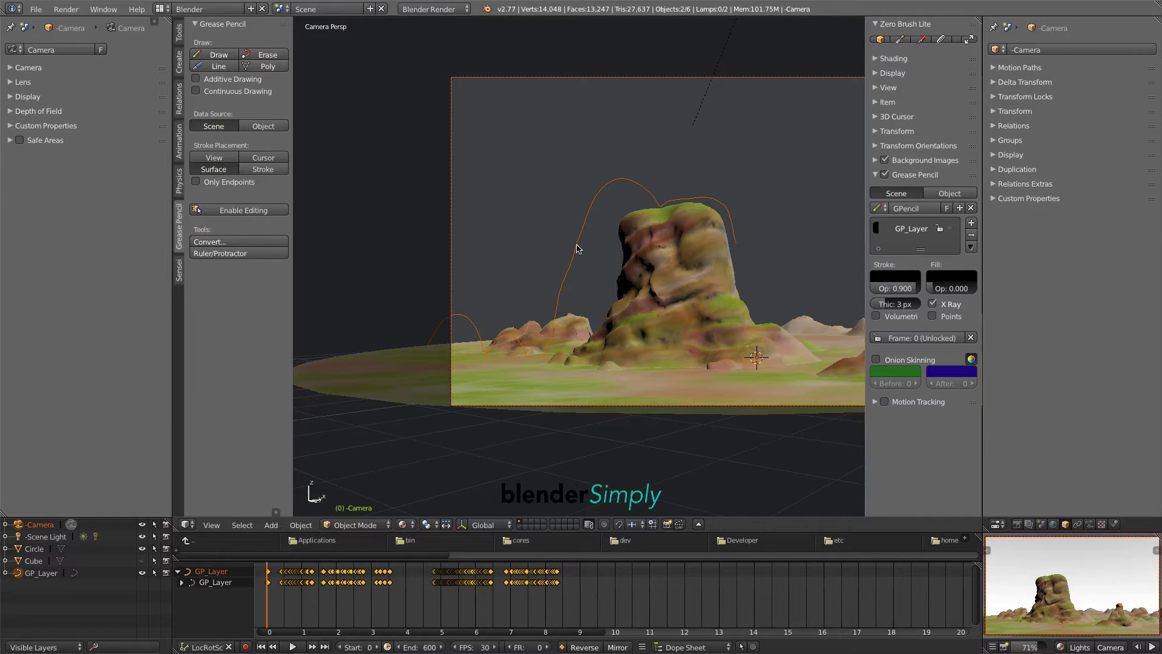
Edit the converted curve and circle-select a few points on the rising slope beside the rock
right_click(577, 248)
key("Tab")
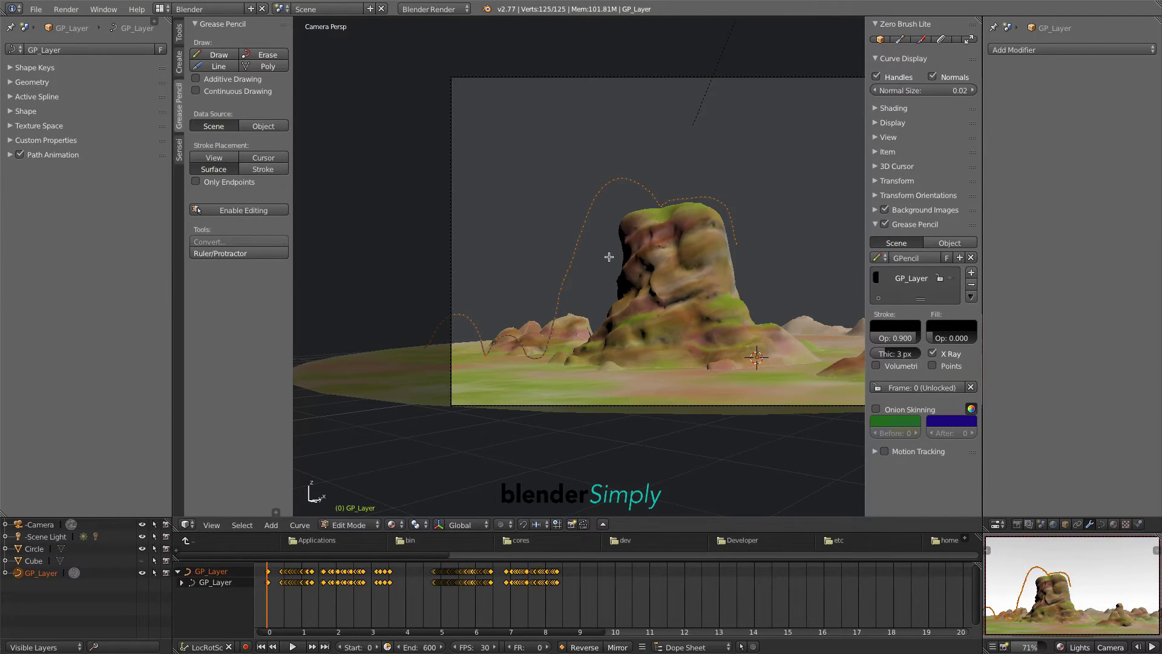
key("a")
key("c")
left_click(582, 267)
right_click(581, 266)
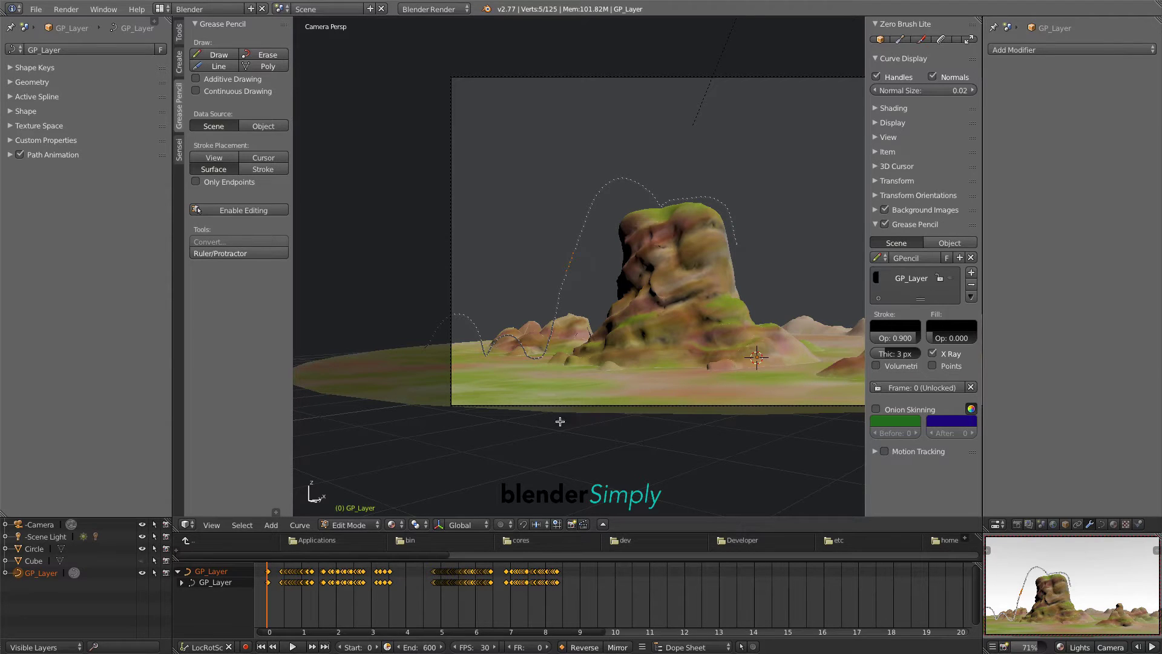
Enable proportional editing and reshape the curve's rising slope with a smooth falloff of about 1.33, then return to Object Mode
left_click(516, 526)
left_click(533, 477)
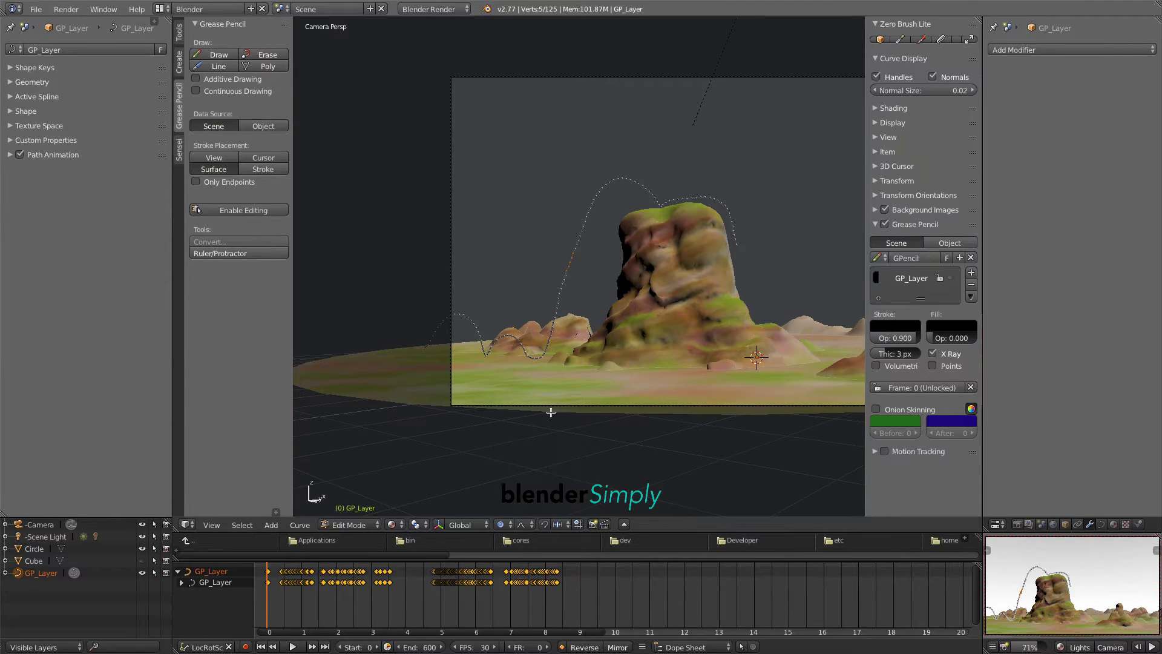
key("g")
scroll(570, 255, "up", 2)
scroll(570, 255, "down", 4)
scroll(570, 254, "up", 4)
scroll(570, 254, "down", 5)
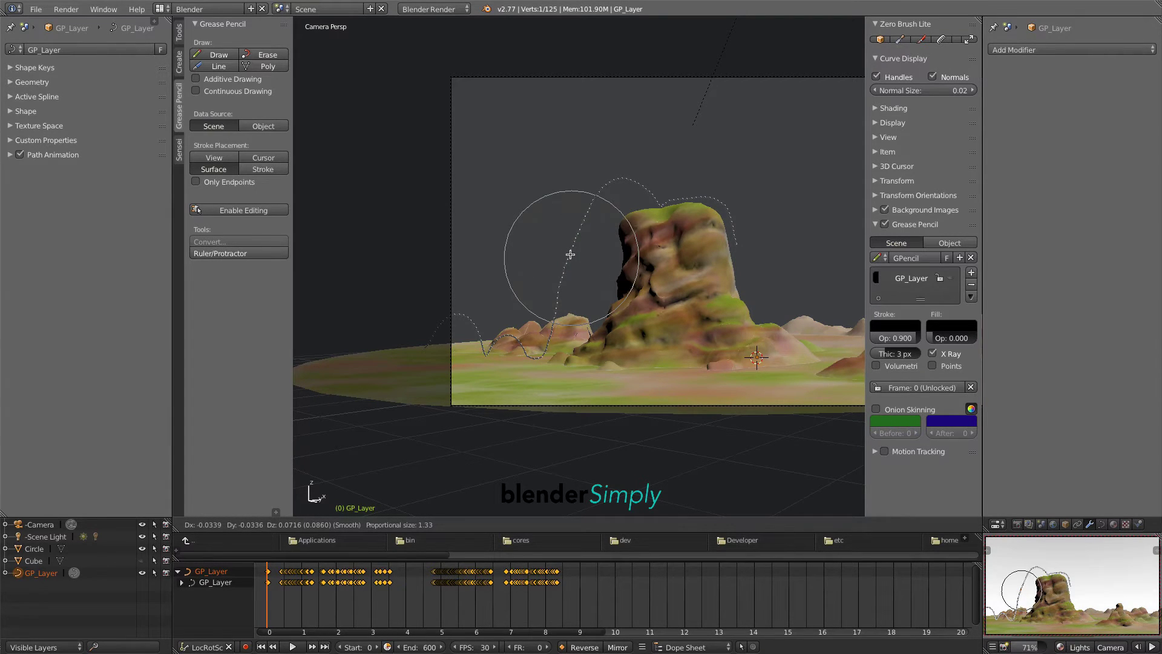
left_click(577, 229)
key("Tab")
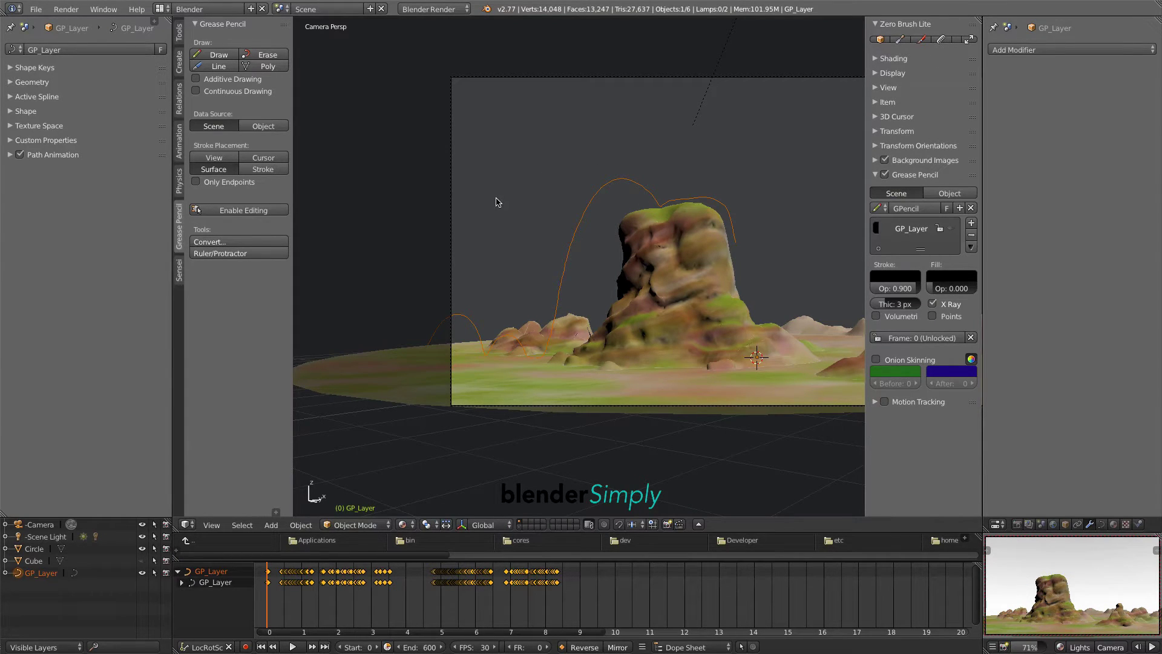
Add a new cube and move it above the start of the curve, beside the rock formation
key("shift+a")
mouse_move(497, 201)
left_click(532, 211)
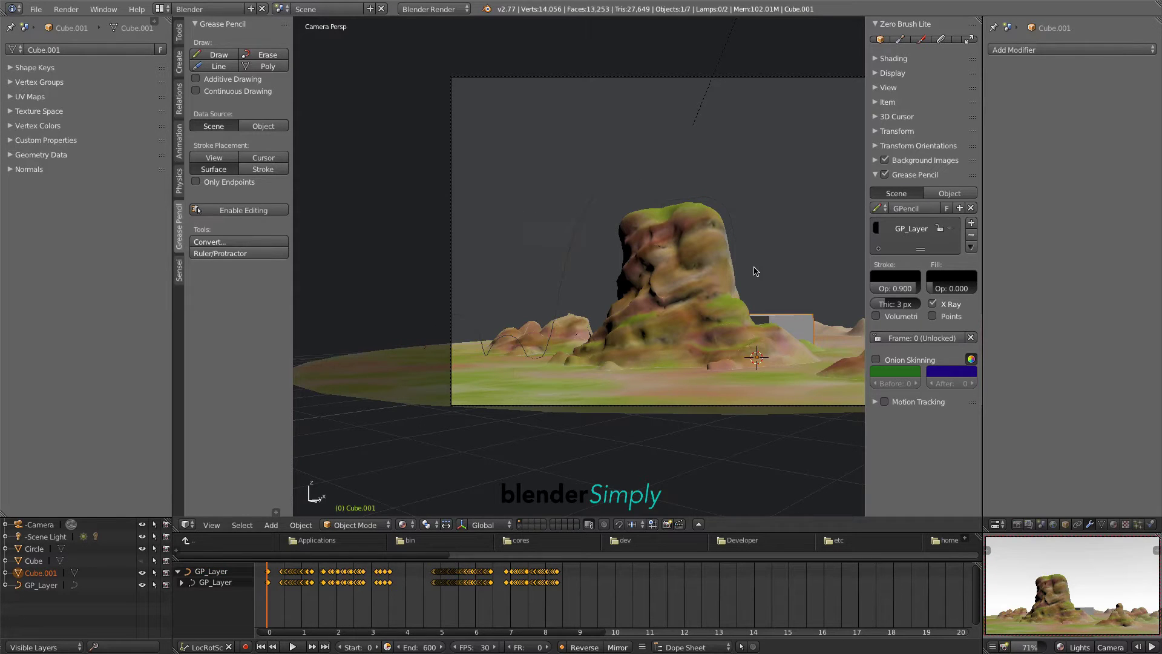
key("g")
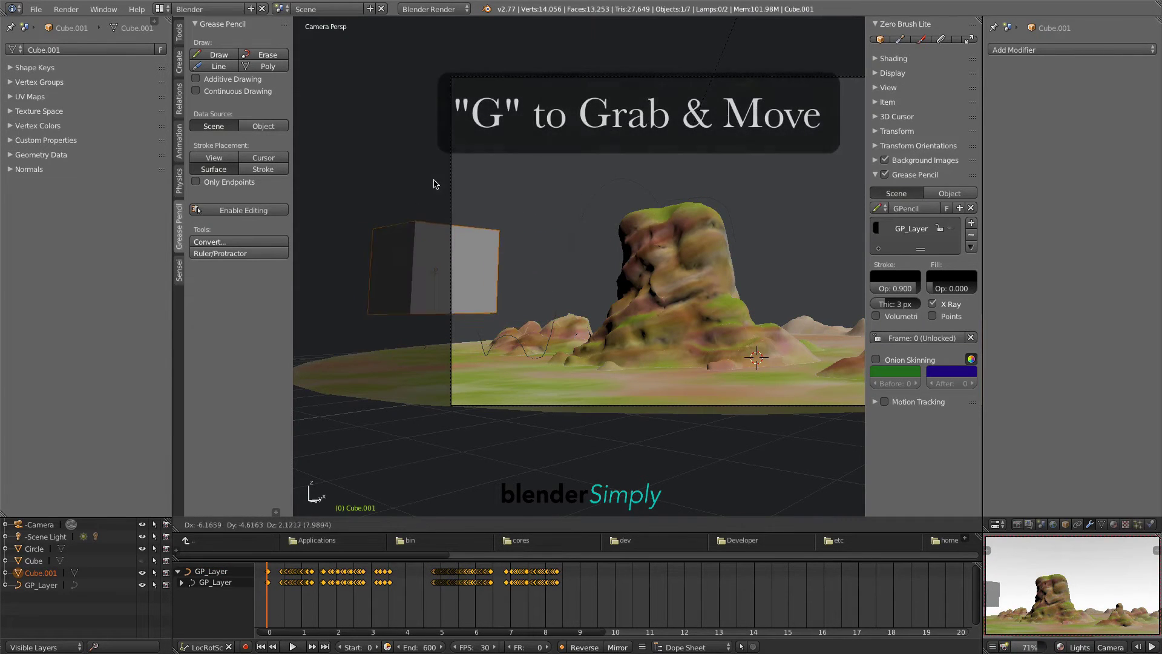
left_click(439, 240)
Round the new cube into a ball with a level 3 Subdivision Surface modifier and scale it down
key("ctrl+3")
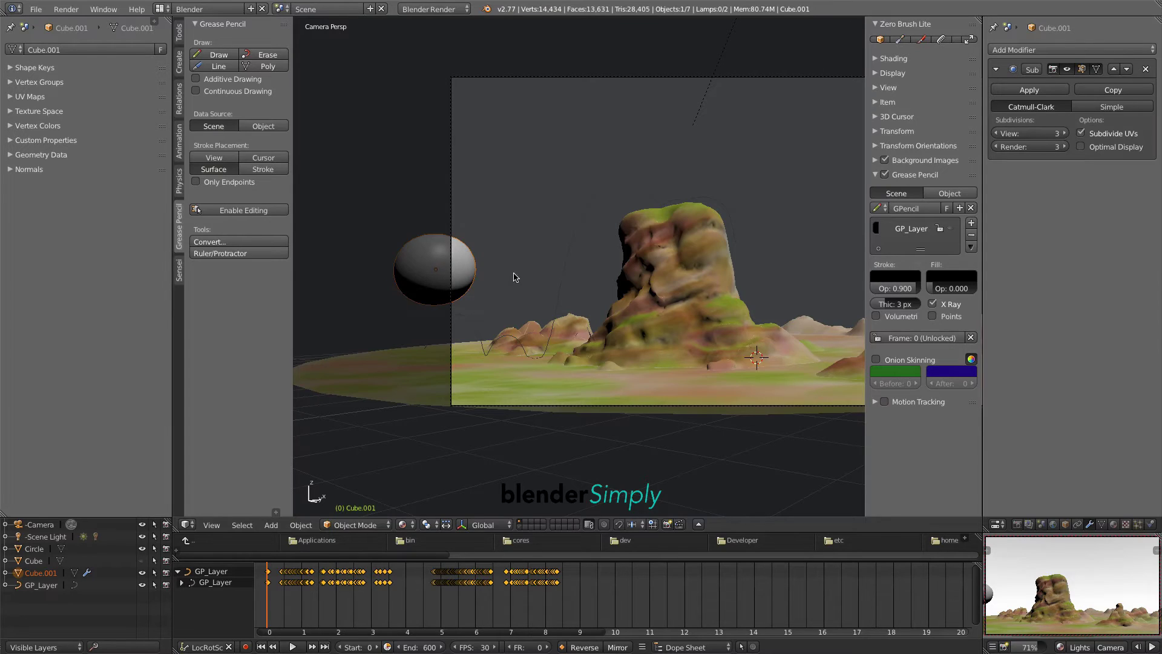
key("s")
left_click(460, 276)
Move the ball away into the open space between the small hills and the large rock formation
key("g")
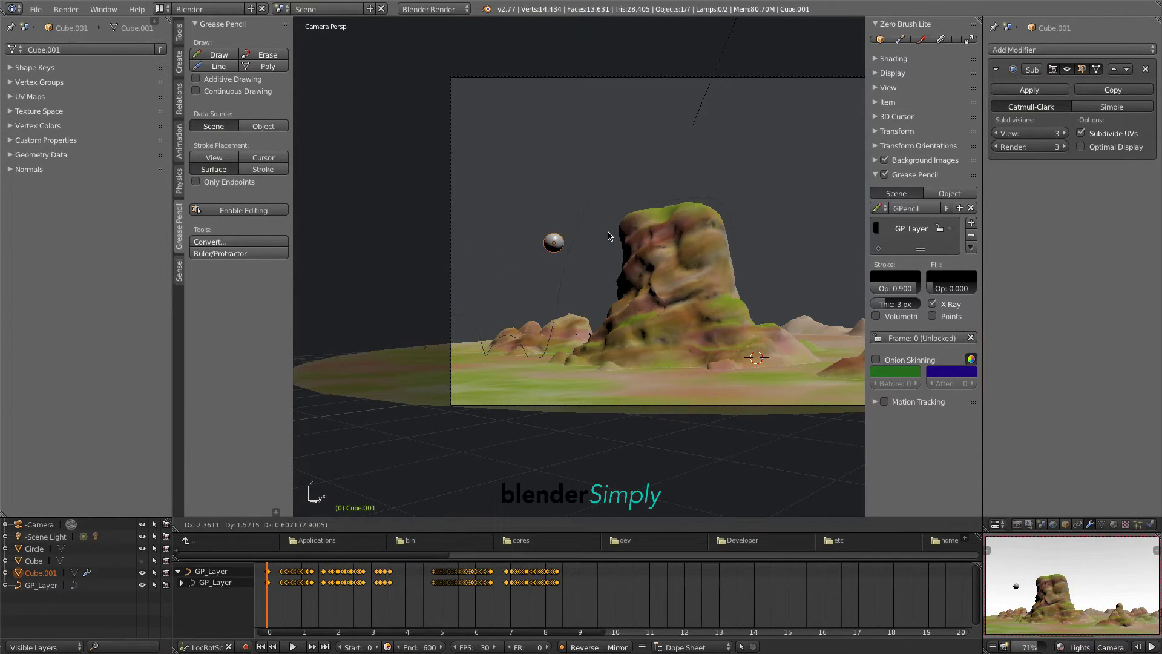
left_click(610, 236)
scroll(569, 242, "up", 5)
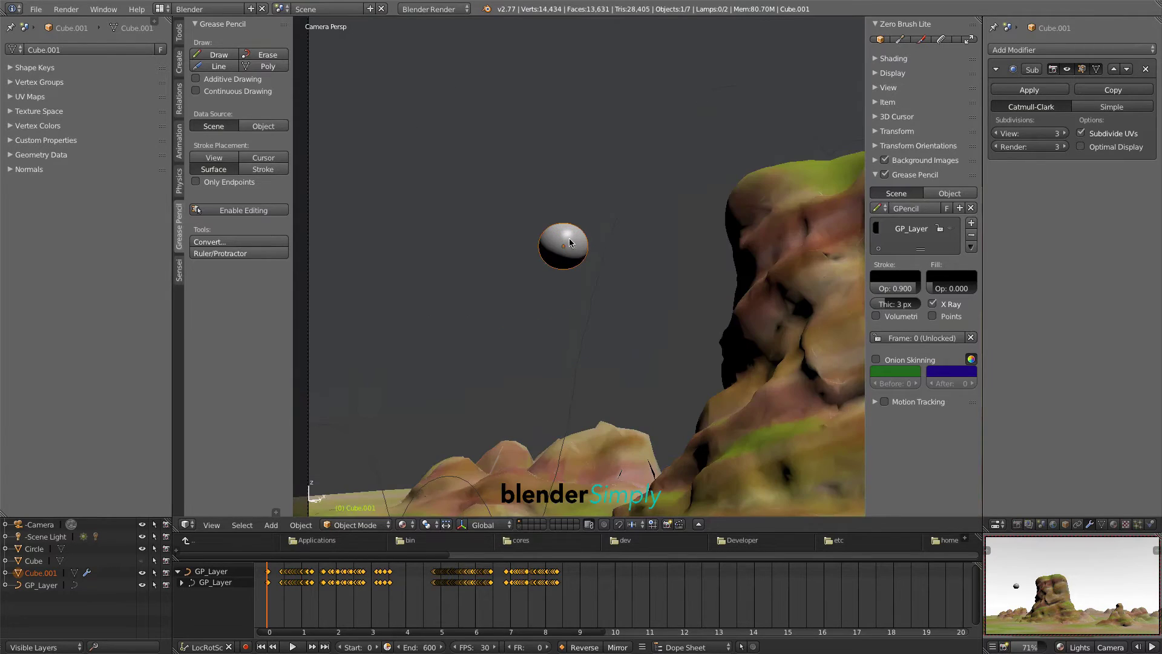
Switch the ball to Texture Paint mode and add a specular paint layer to it
left_click(923, 39)
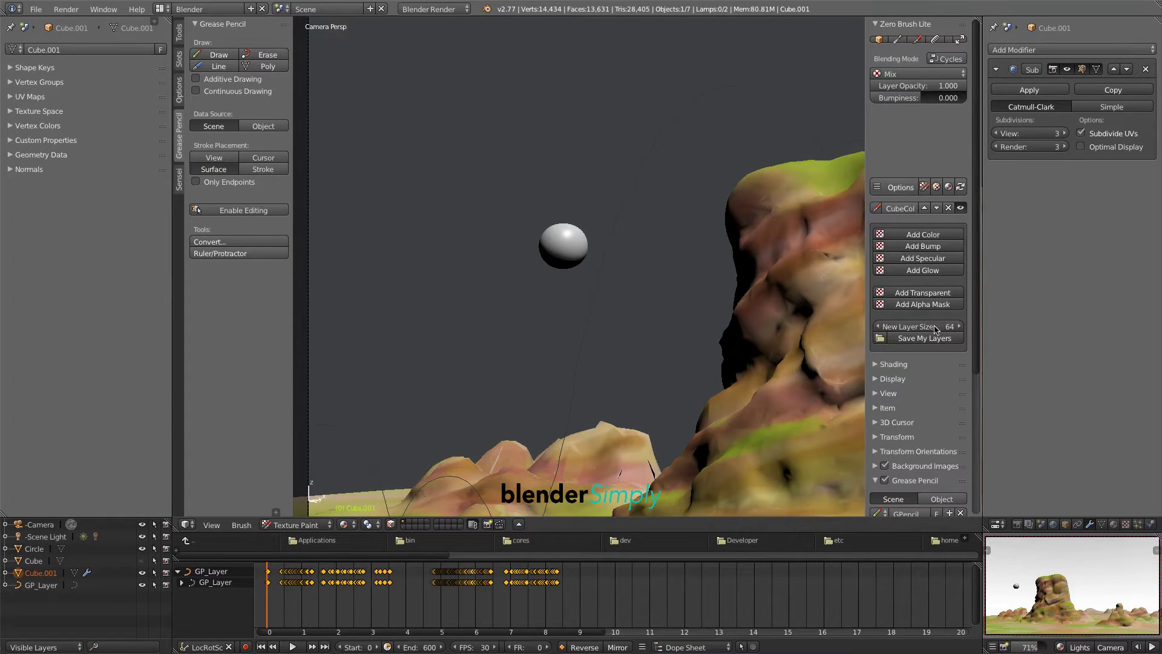
left_click(918, 258)
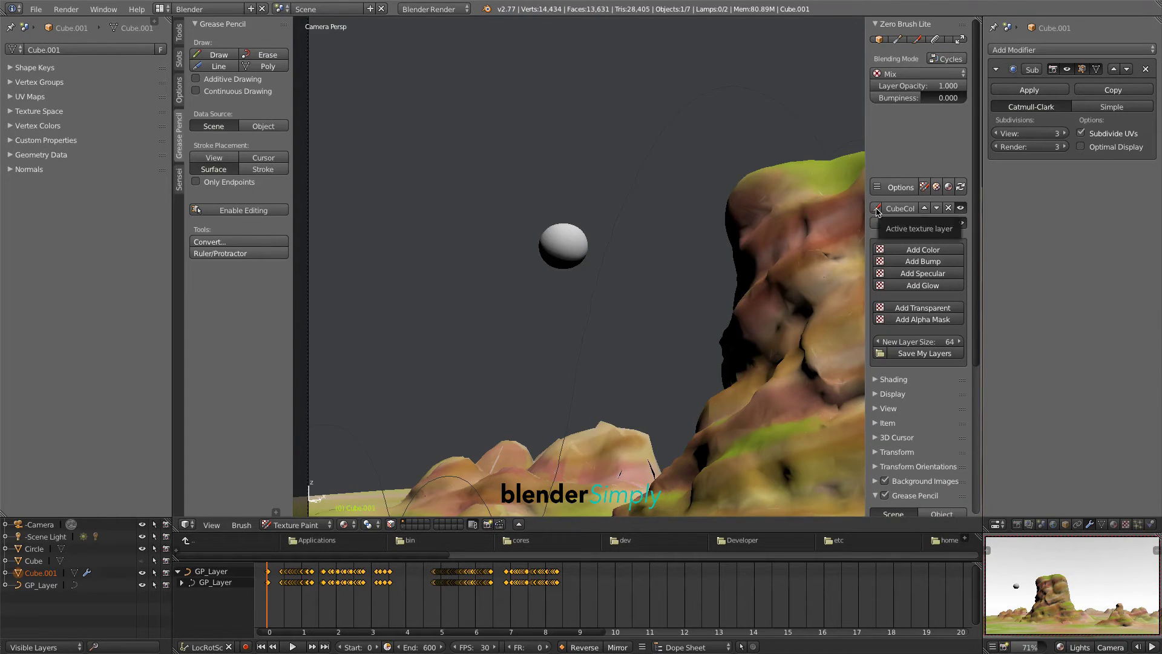
Choose the Draw paint brush and raise its color to a bright pale yellow
left_click(180, 180)
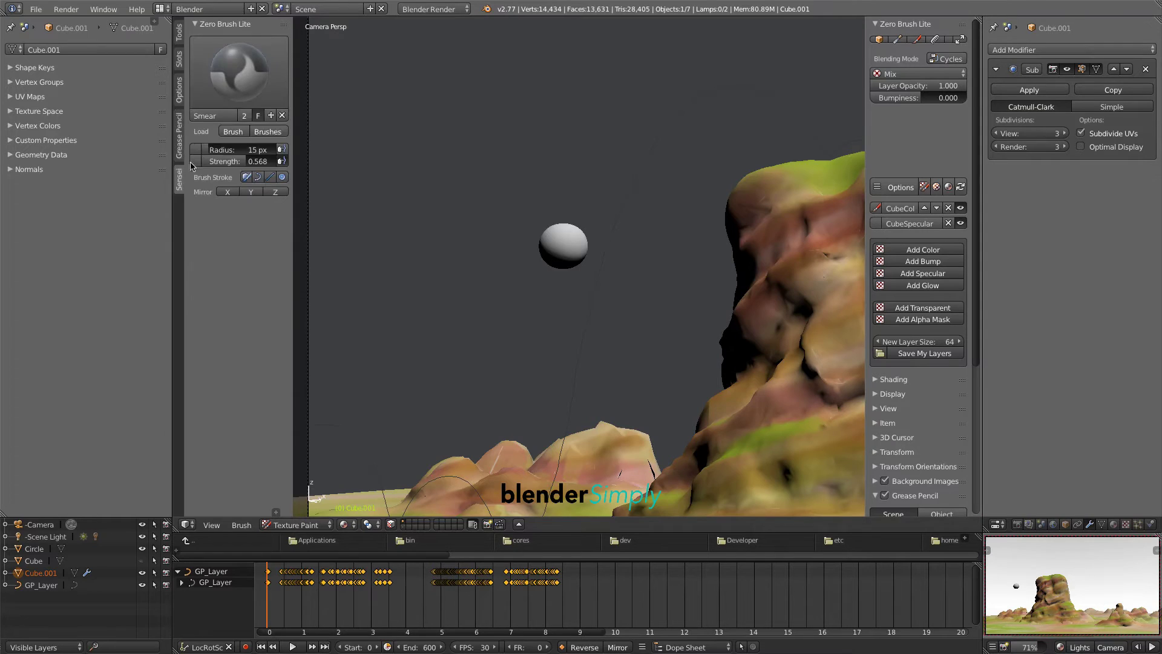
left_click(236, 72)
left_click(265, 138)
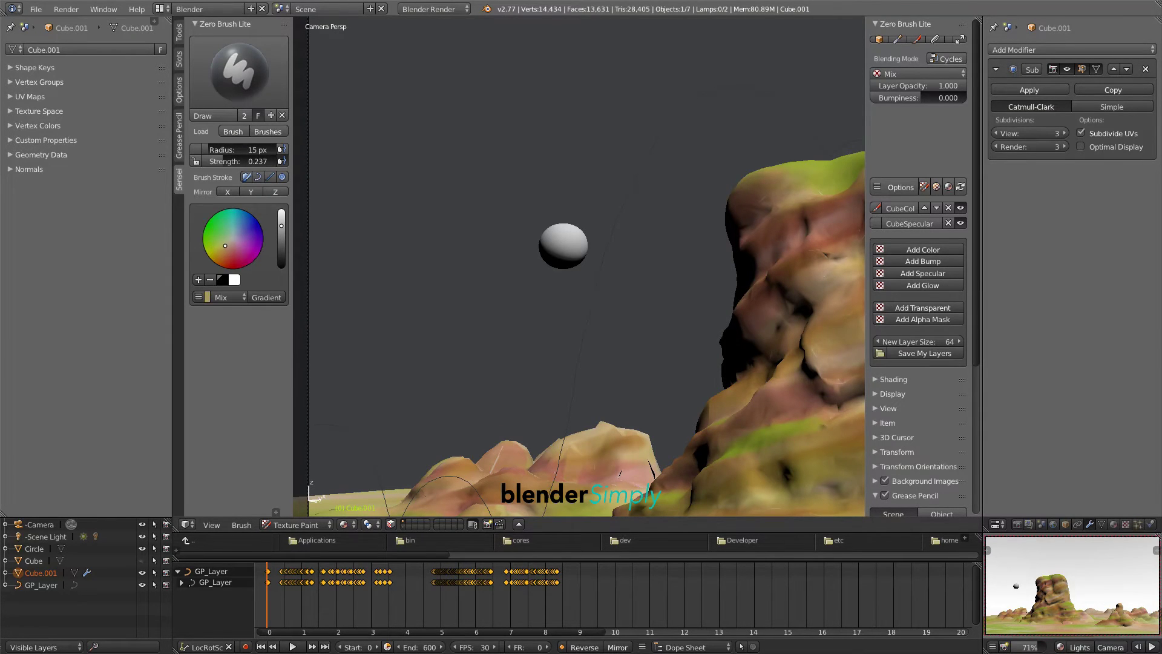
left_click_drag(282, 227, 282, 210)
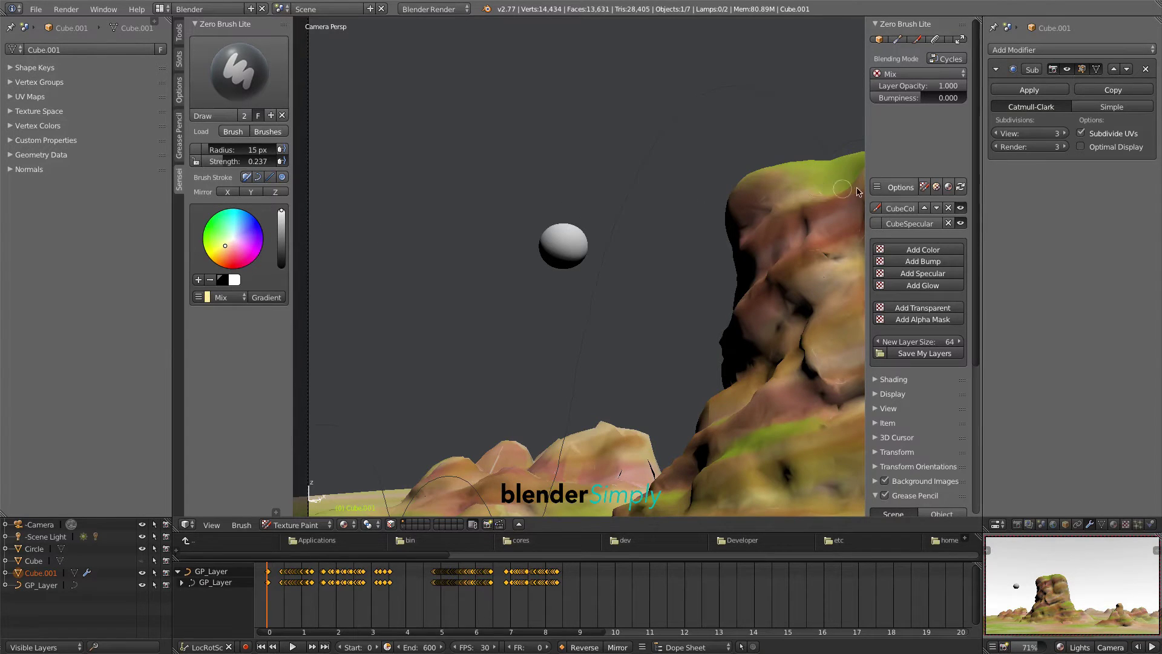
Paint the whole ball pale yellow with a 71 px brush at strength 1.000, then return to Object Mode with the side panels hidden
key("f")
left_click(599, 259)
left_click_drag(573, 245, 586, 243)
left_click_drag(229, 161, 286, 167)
left_click_drag(564, 246, 548, 244)
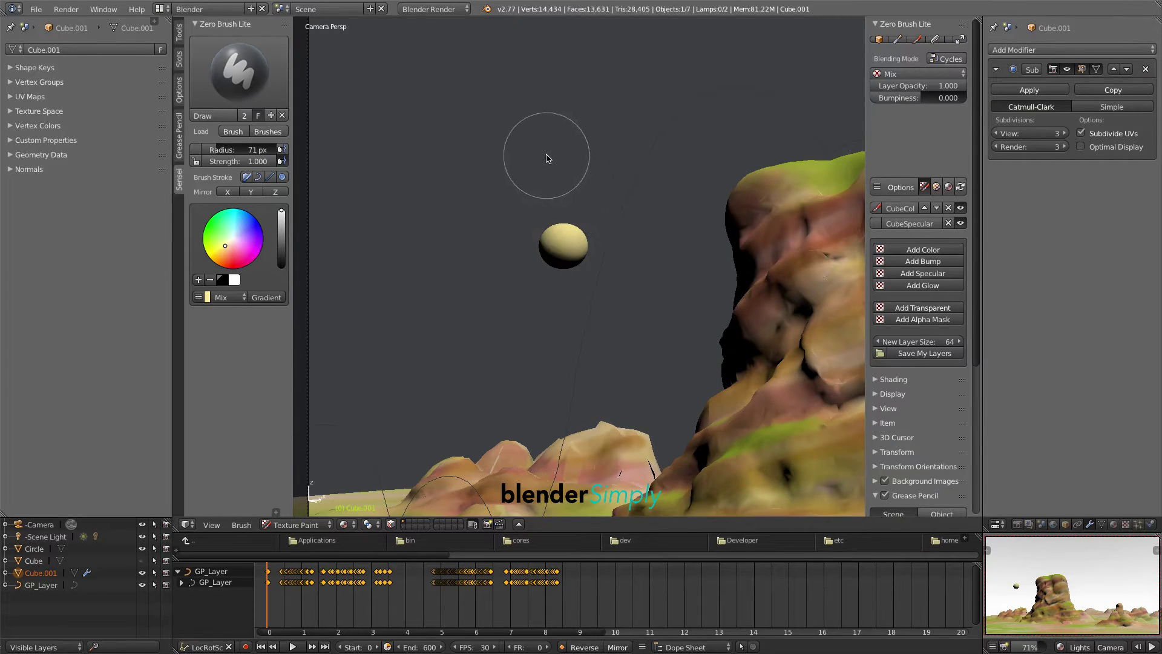
left_click(880, 40)
key("t")
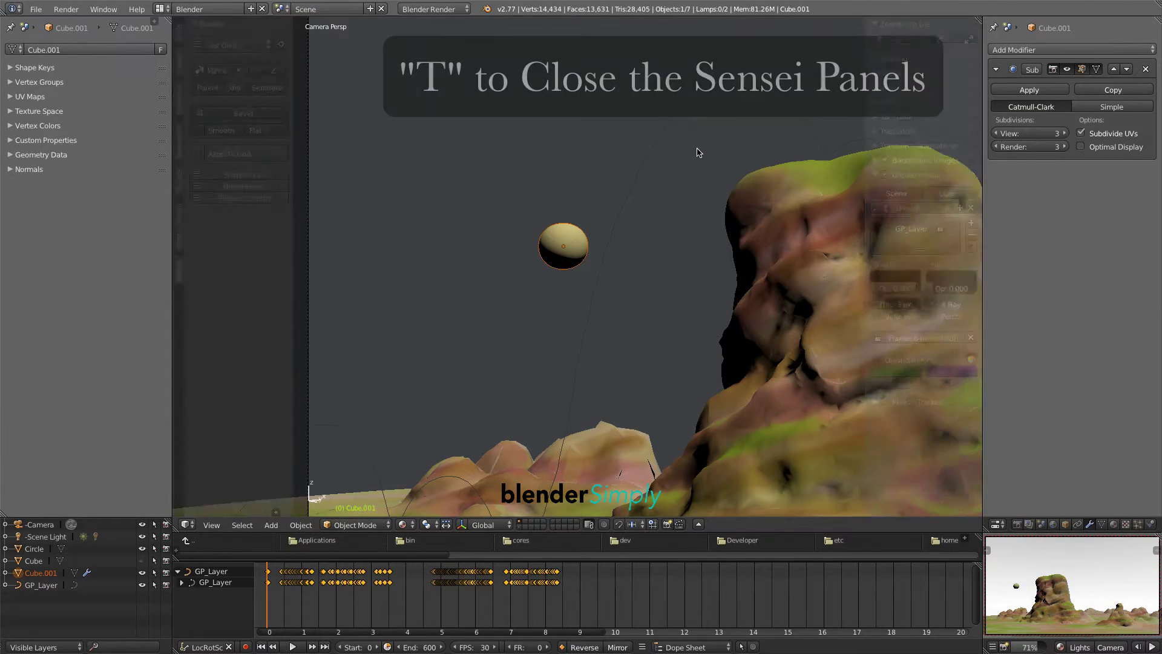
Set the emit value of the ball's material shading to 0.09
left_click(1113, 525)
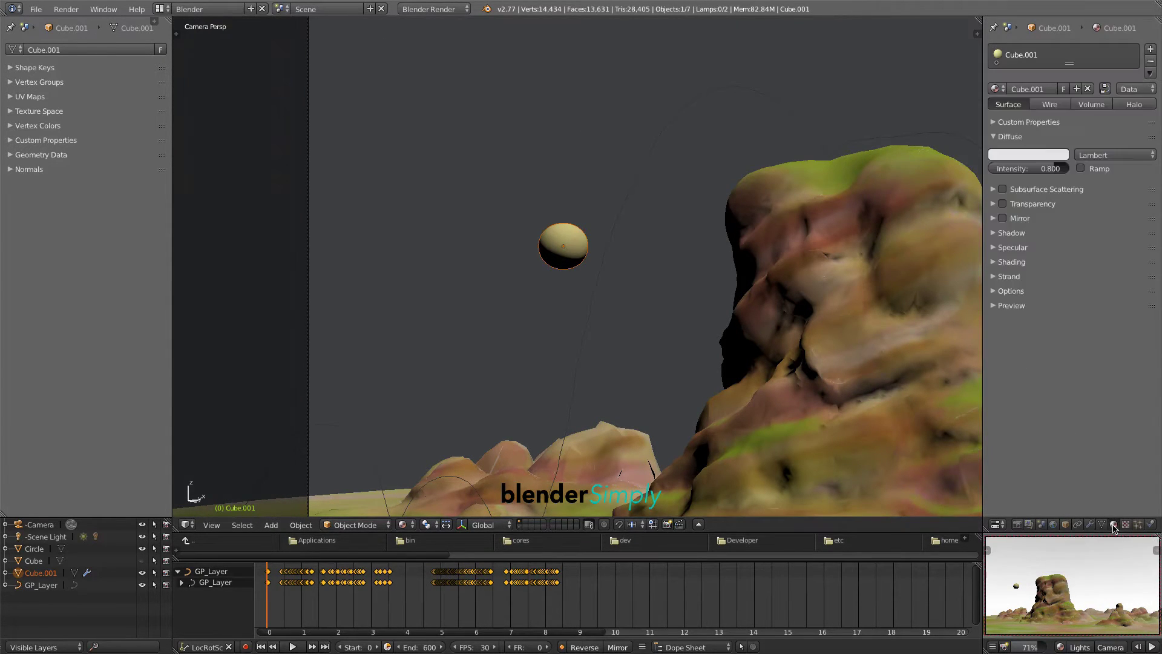
left_click(993, 263)
left_click_drag(1030, 281, 1044, 281)
Select the landscape and set its material's emit value to 0.15
scroll(908, 321, "down", 5)
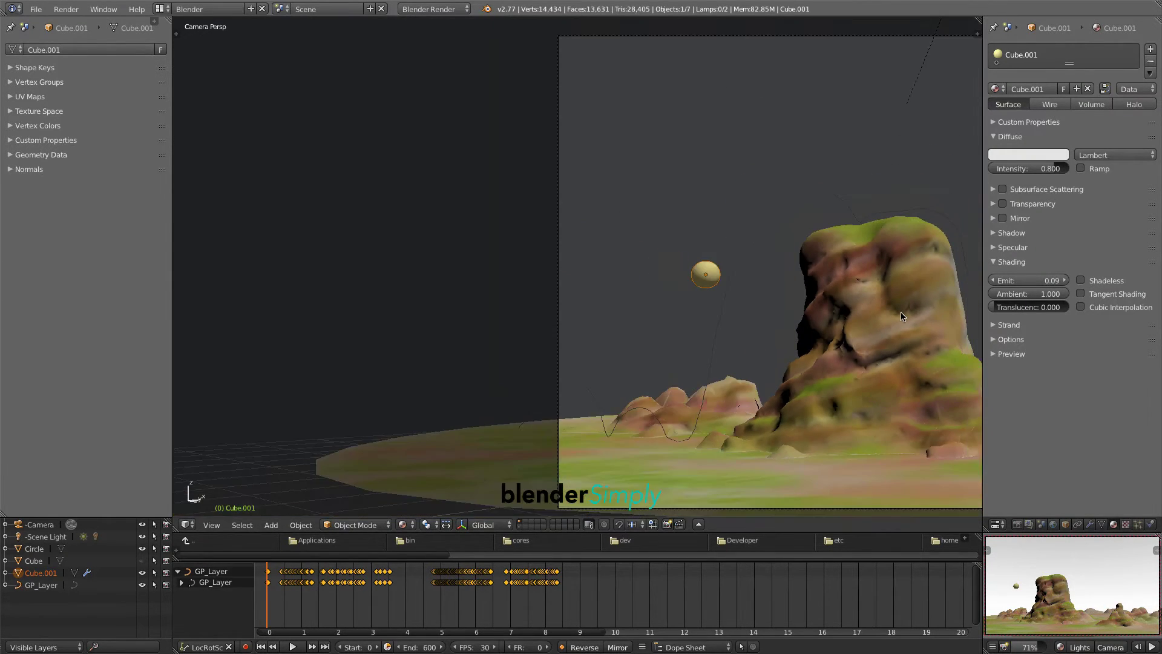
middle_click_drag(706, 297, 539, 272, "shift")
right_click(544, 309)
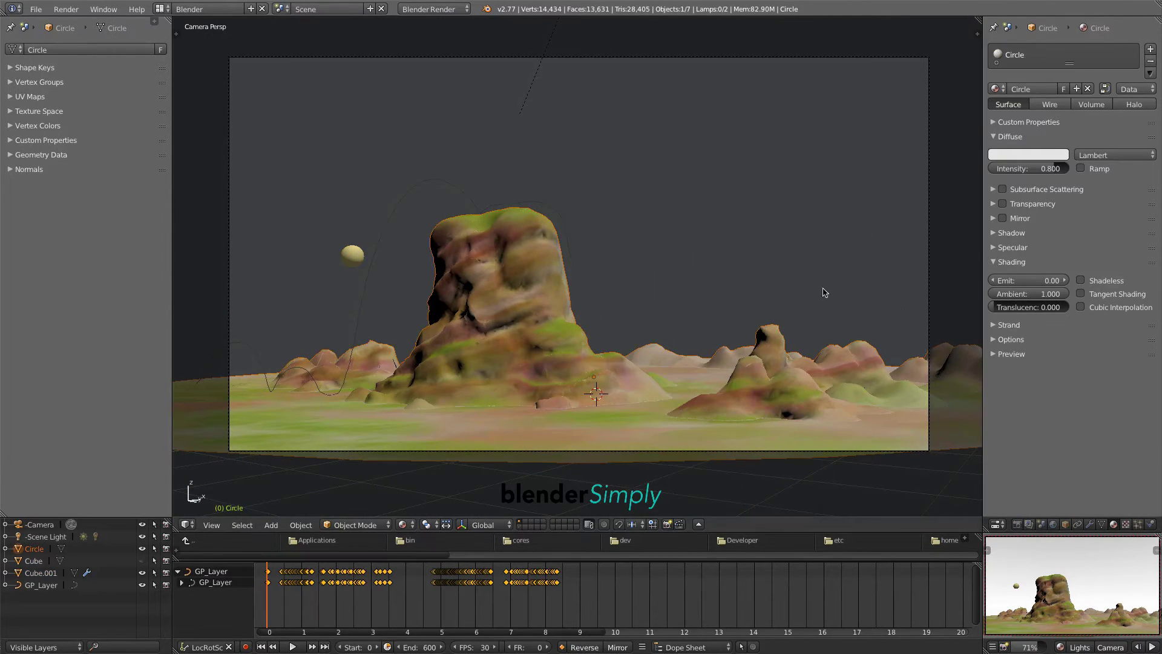
left_click_drag(1027, 282, 1027, 283)
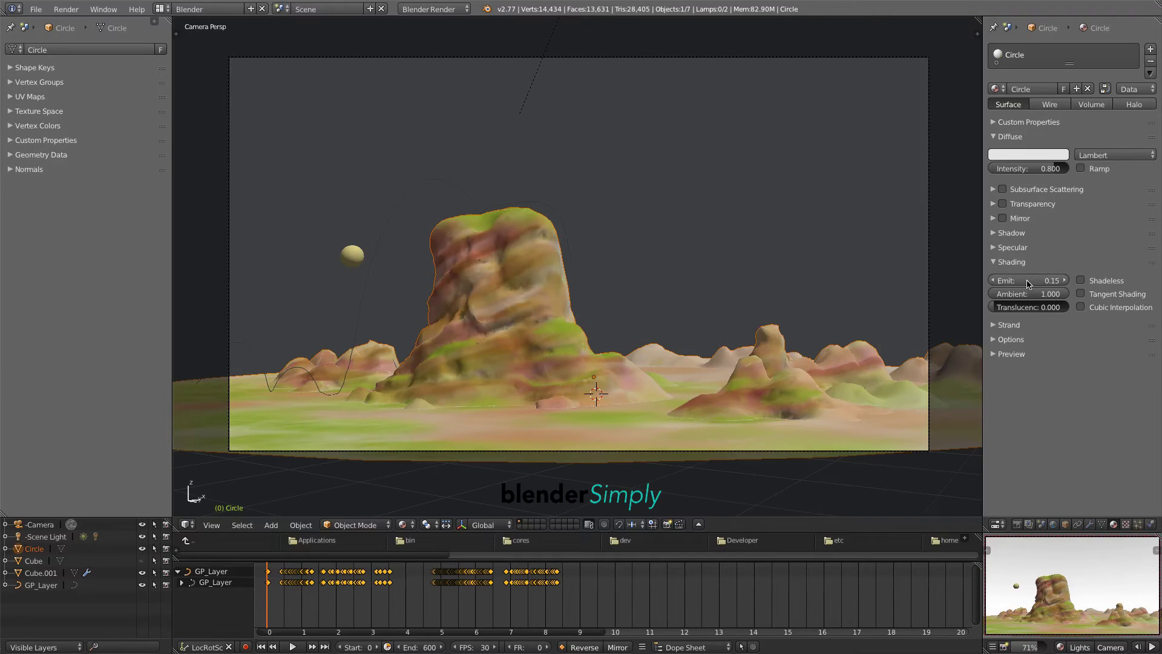
Unhide the sky dome and turn off shadow casting in its material
left_click(1017, 525)
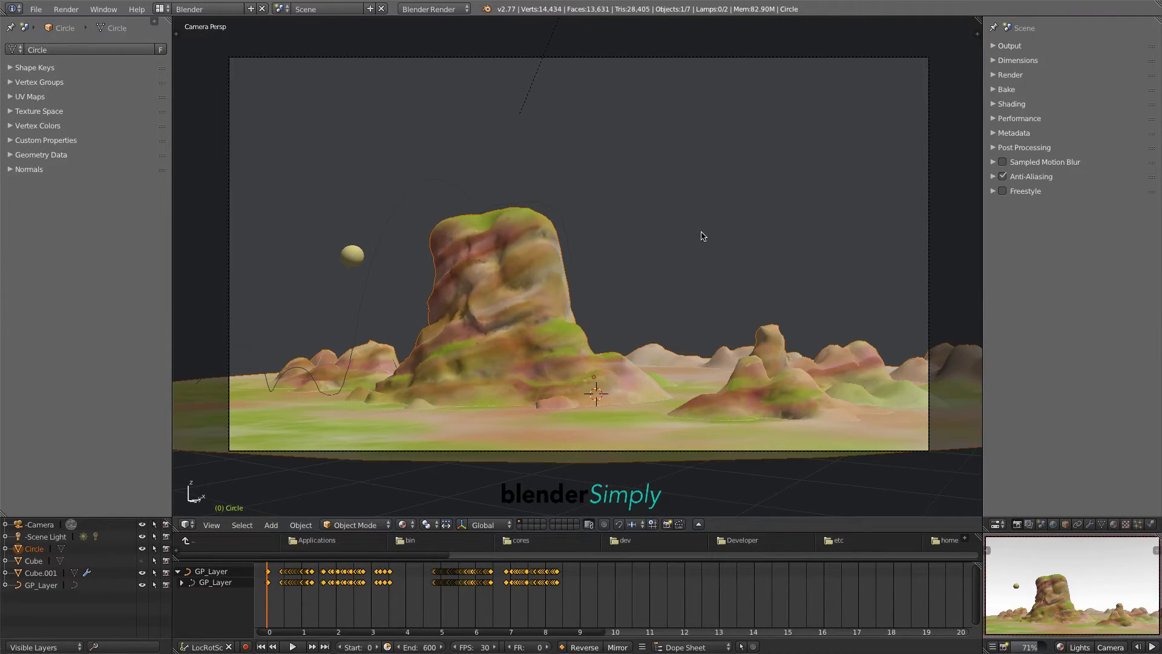
key("alt+h")
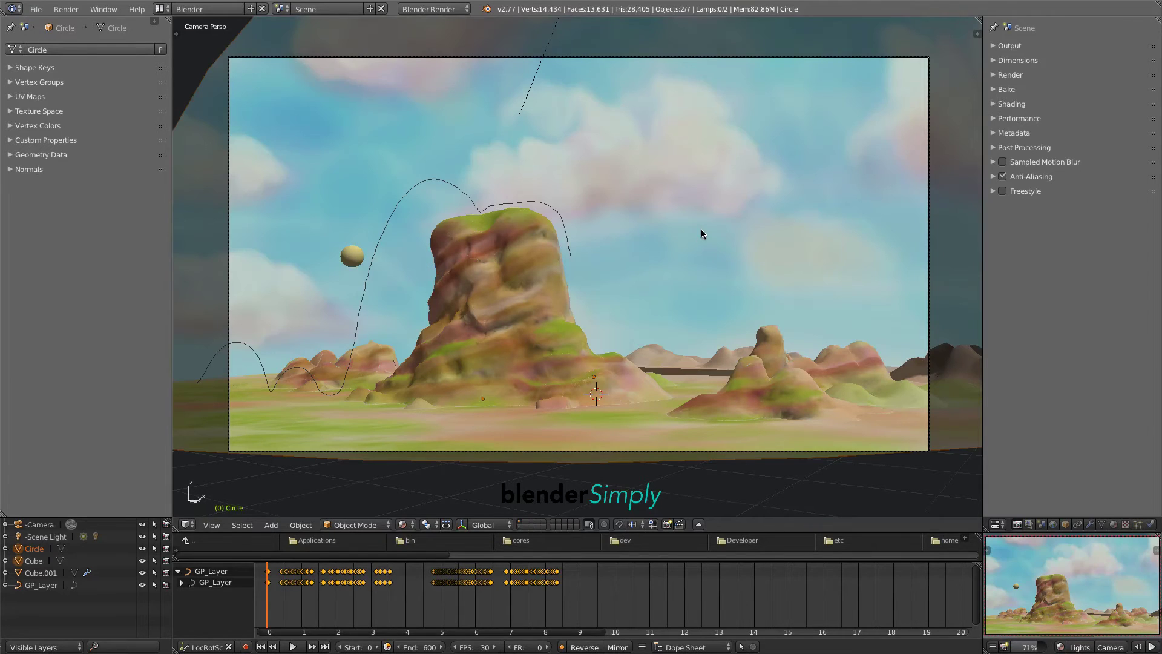
right_click(722, 140)
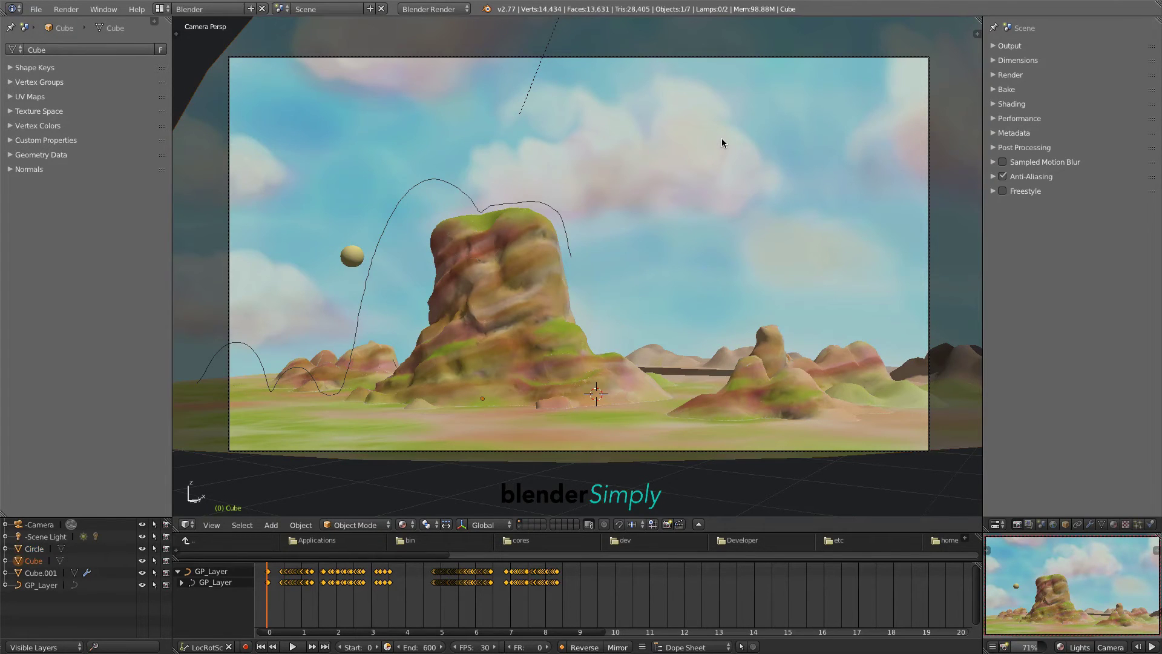
left_click(1115, 525)
left_click(995, 234)
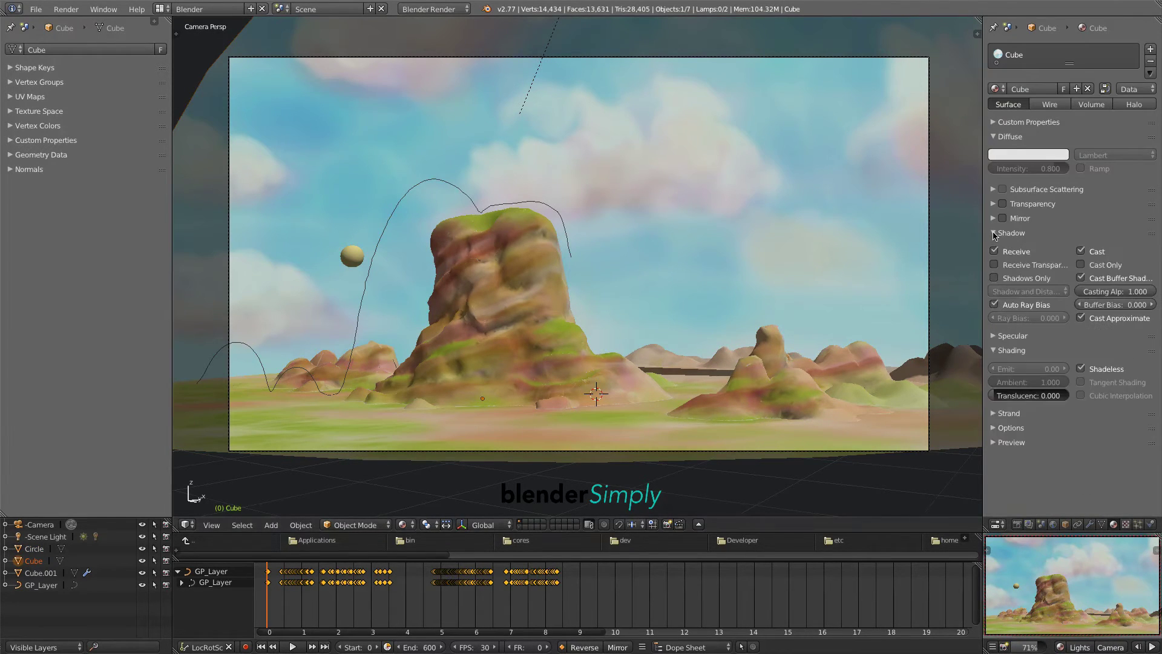
left_click(1078, 252)
Render the current frame to check the lighting, then go back to the 3D view
left_click(1003, 647)
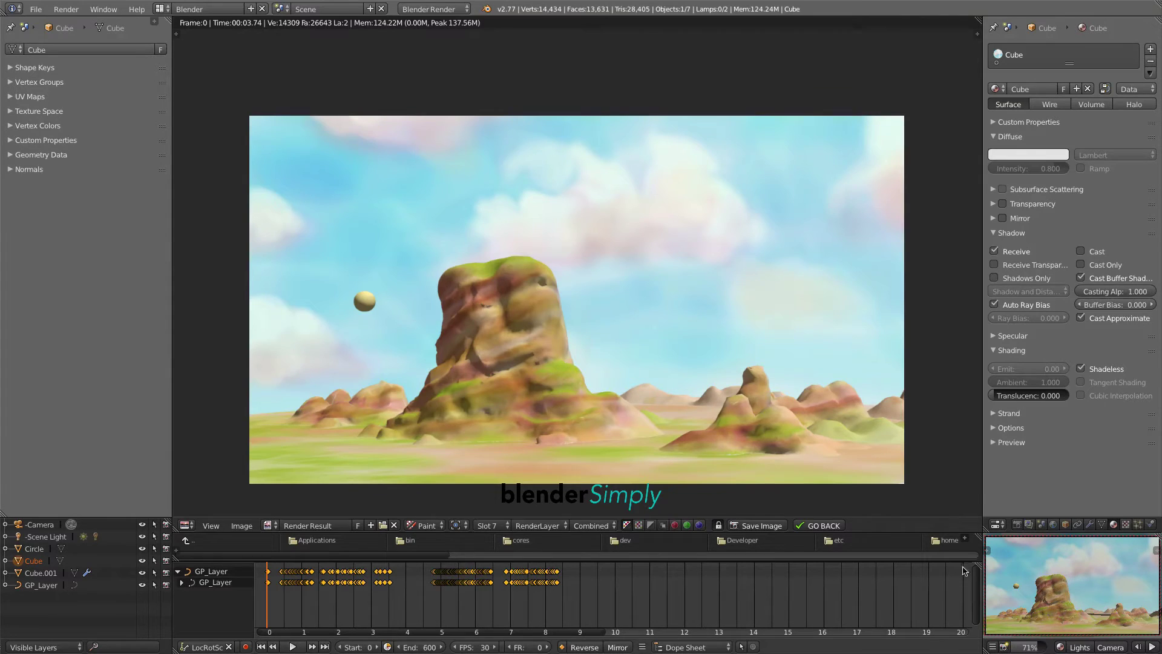
left_click(829, 526)
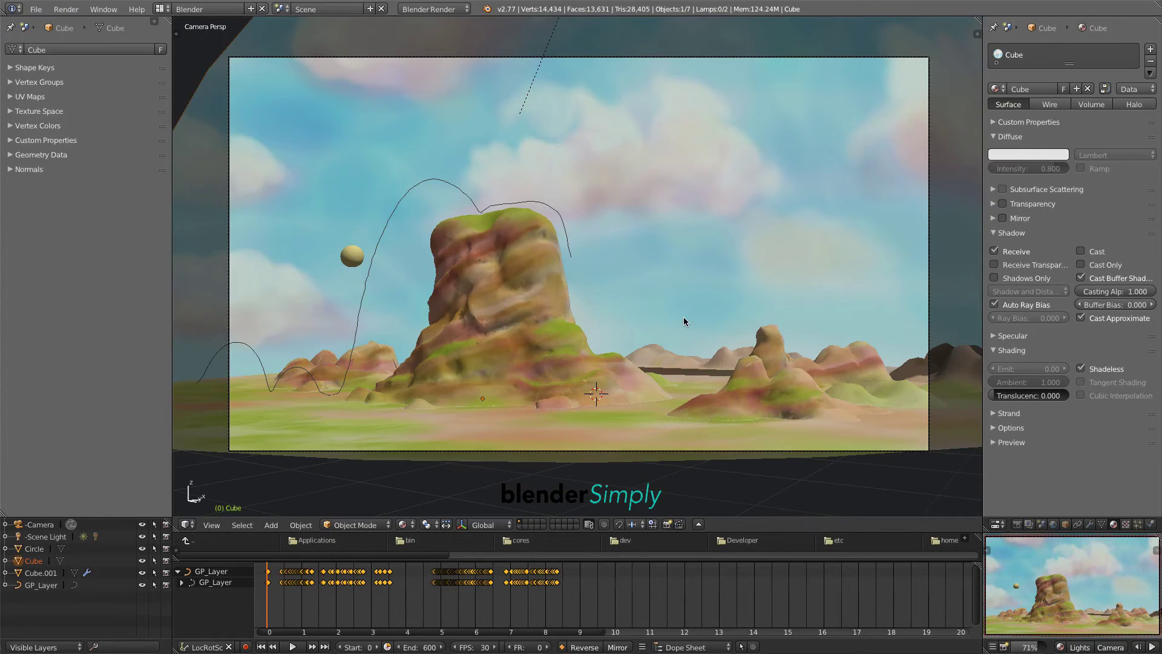
Move the sky dome closer to the camera in top view, then return to the camera view
key("KP_7")
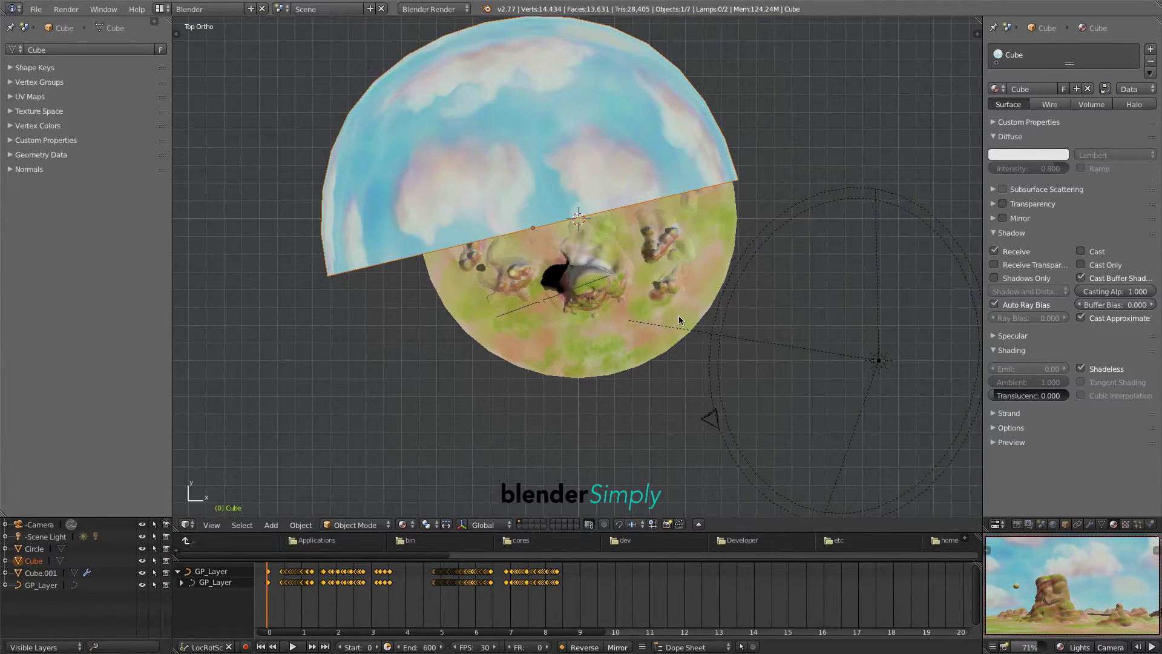
key("g")
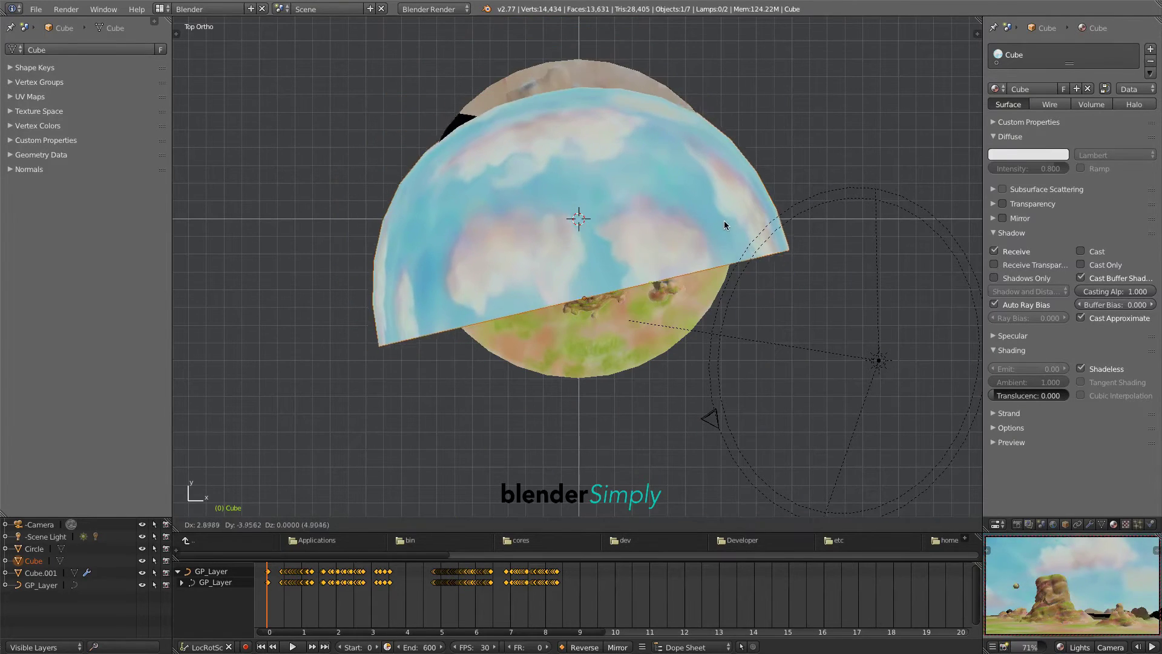
left_click(722, 206)
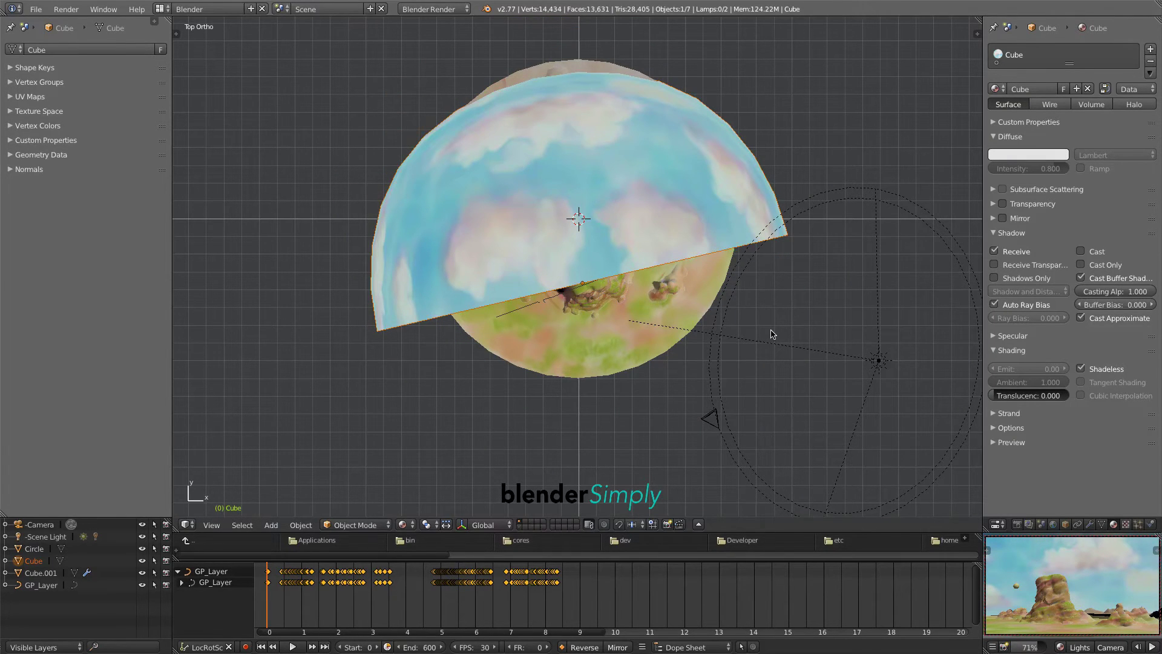
key("KP_0")
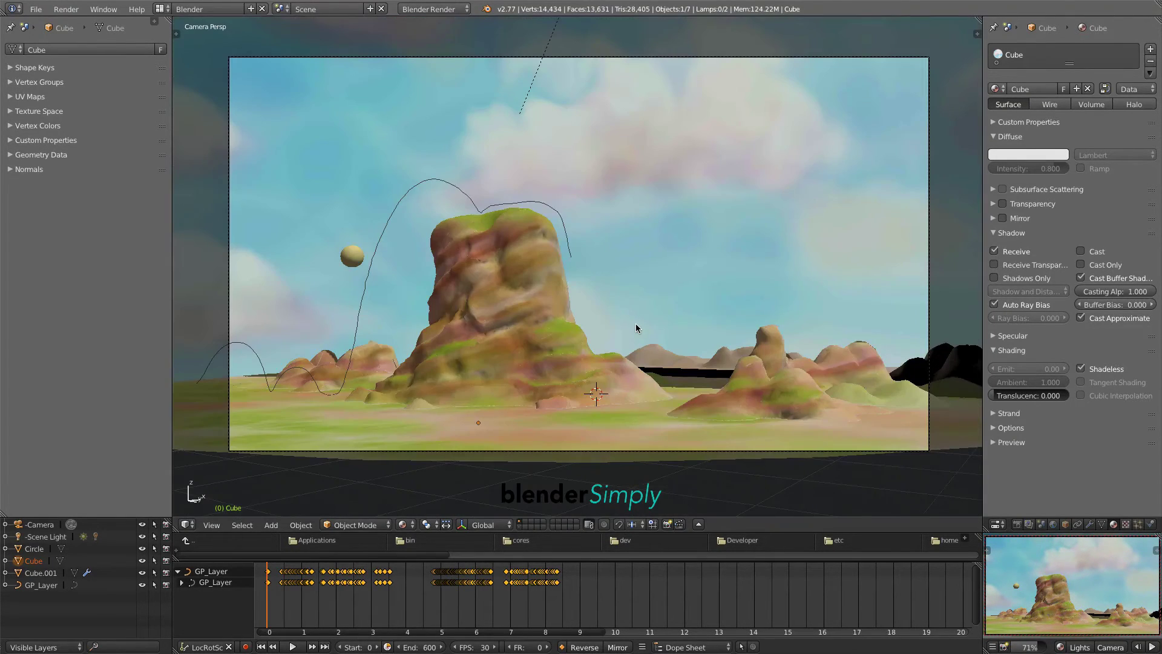
Reframe the landscape by shifting the camera slightly, and show the small camera preview in rendered shading
right_click(1052, 595)
middle_click_drag(1047, 586, 1073, 587)
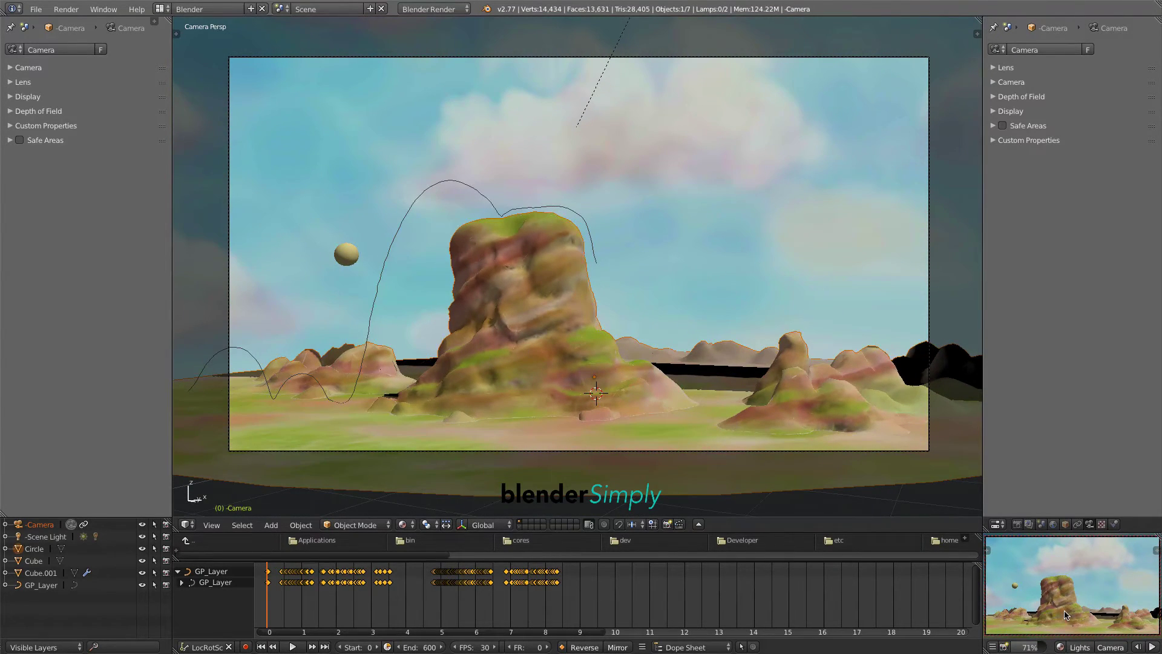
left_click(1060, 647)
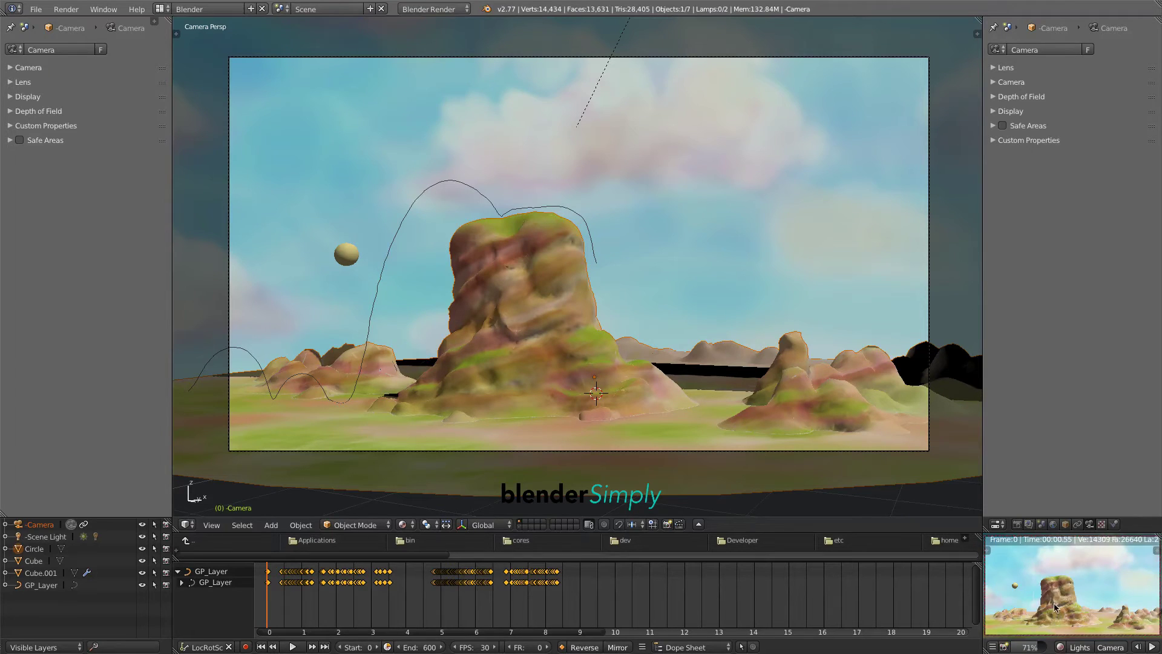
Attach the ball to the GP_Layer curve so that it follows the path from the curve's start
left_click(349, 254)
right_click(389, 253)
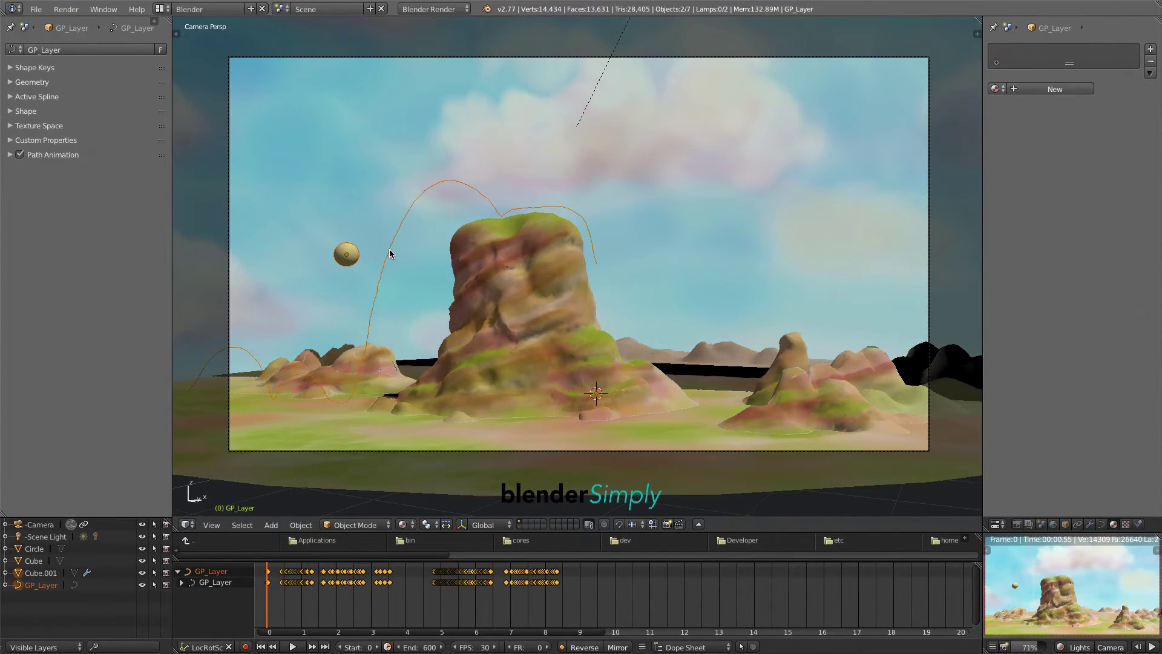
key("t")
key("n")
left_click(269, 88)
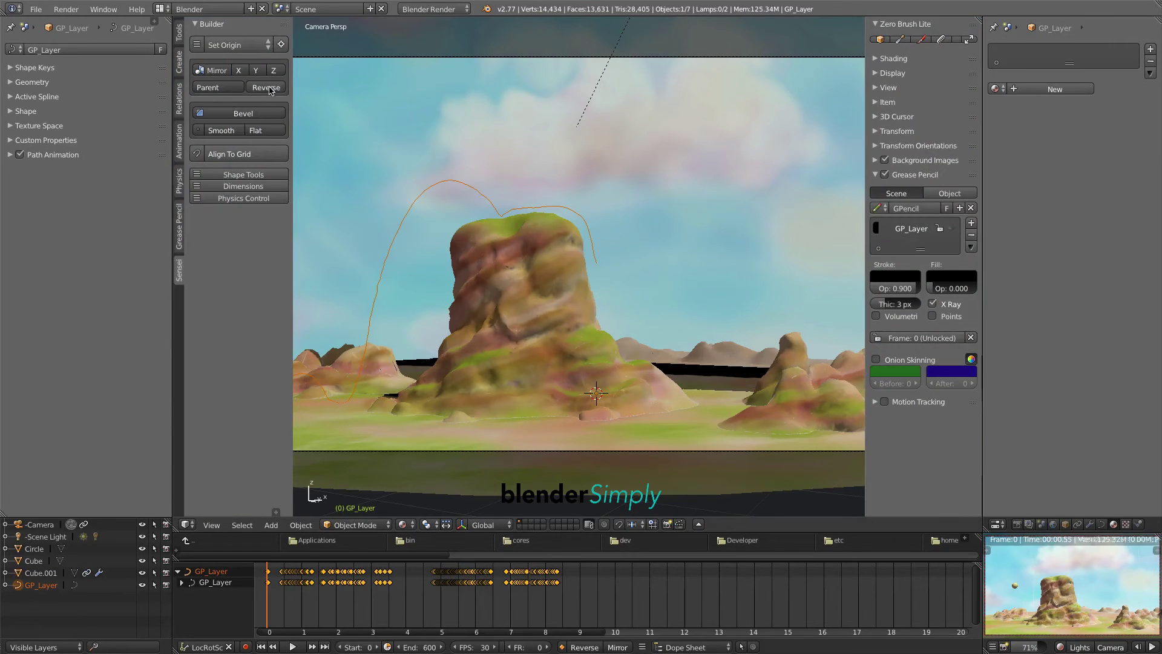
key("t")
key("n")
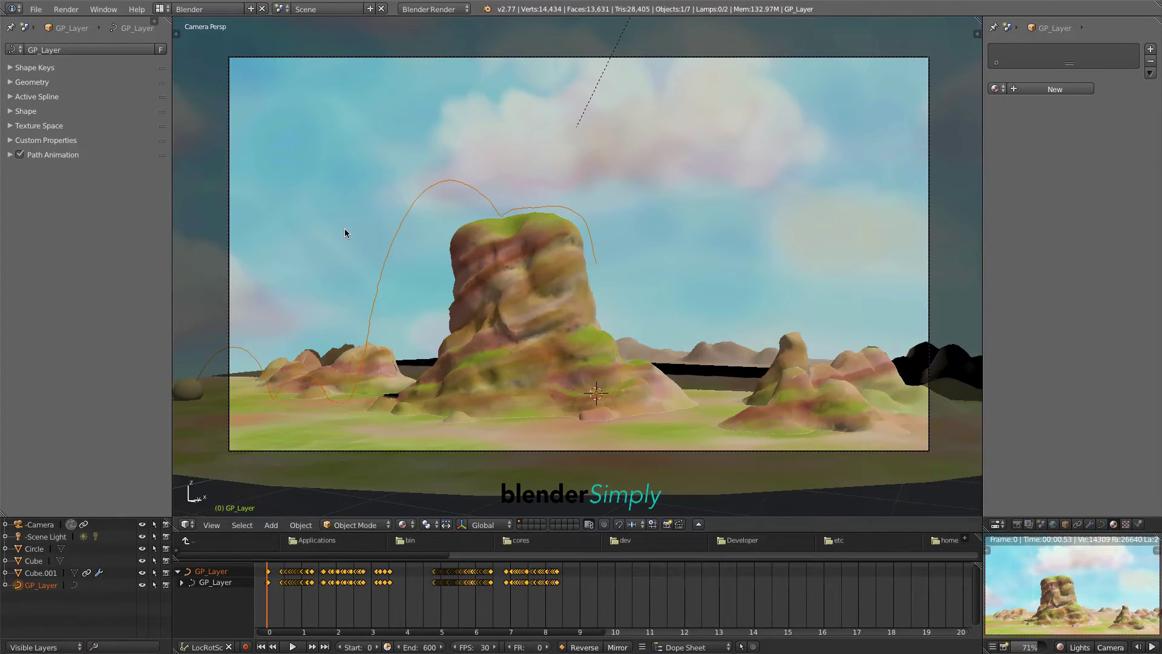
Select the ball at the start of the curve and scale it down
middle_click_drag(345, 245, 484, 213, "shift")
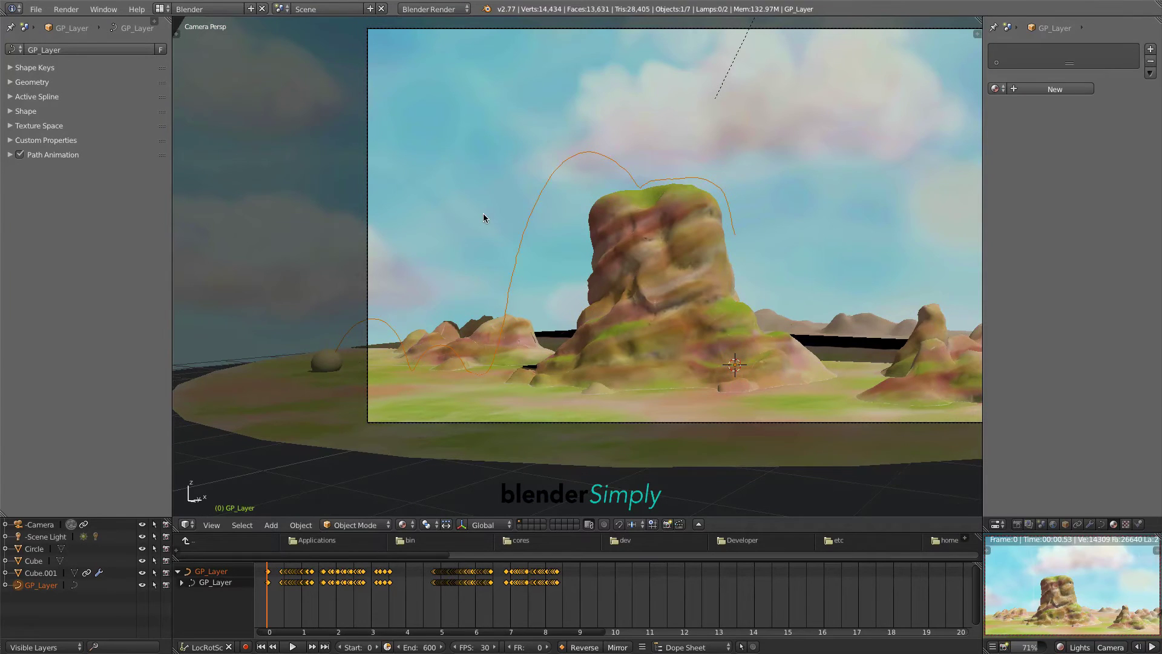
right_click(334, 365)
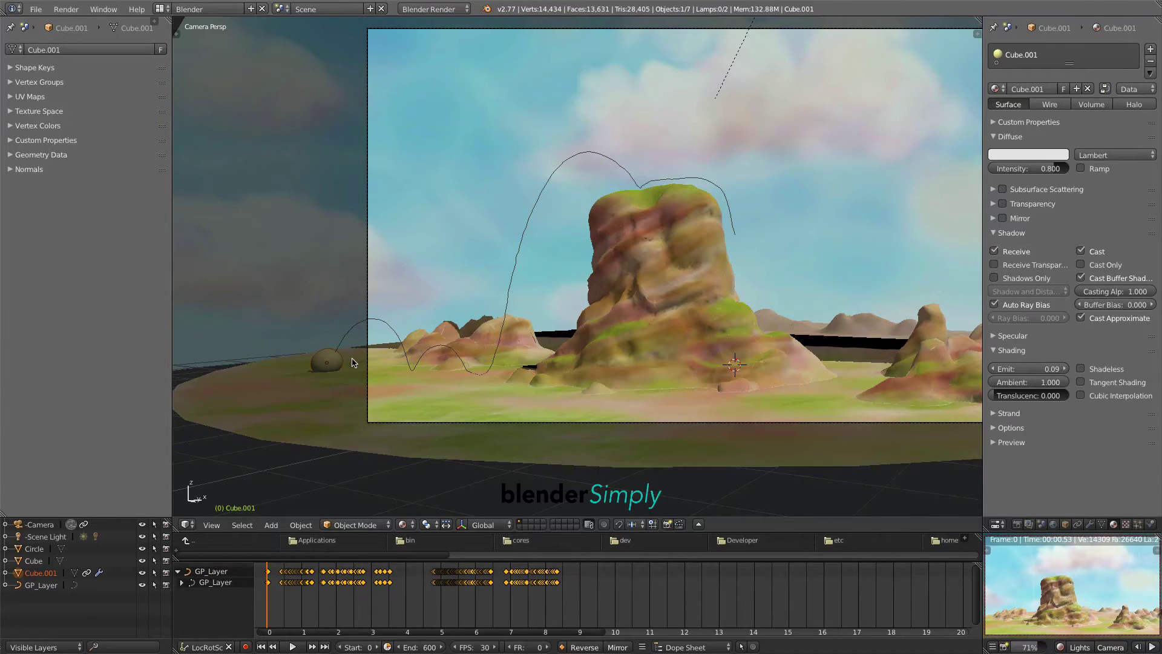
key("s")
left_click(348, 363)
Select the curve and scrub its path animation's Evaluation Time to test the ball's motion, ending at -1.400
right_click(512, 281)
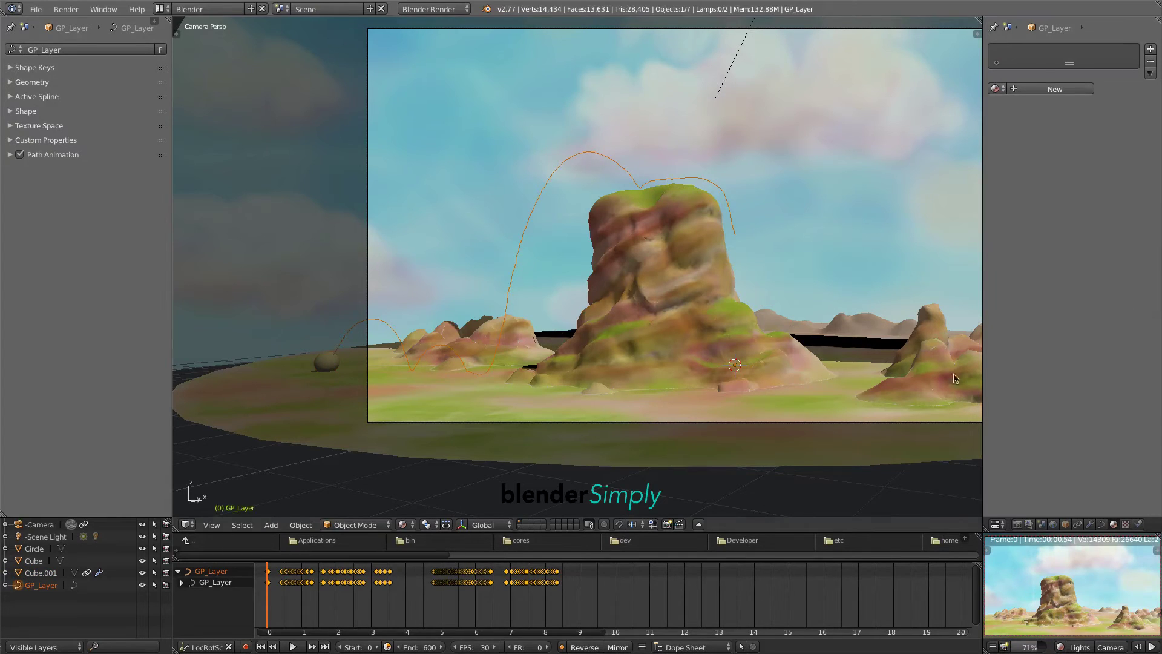
left_click(1102, 525)
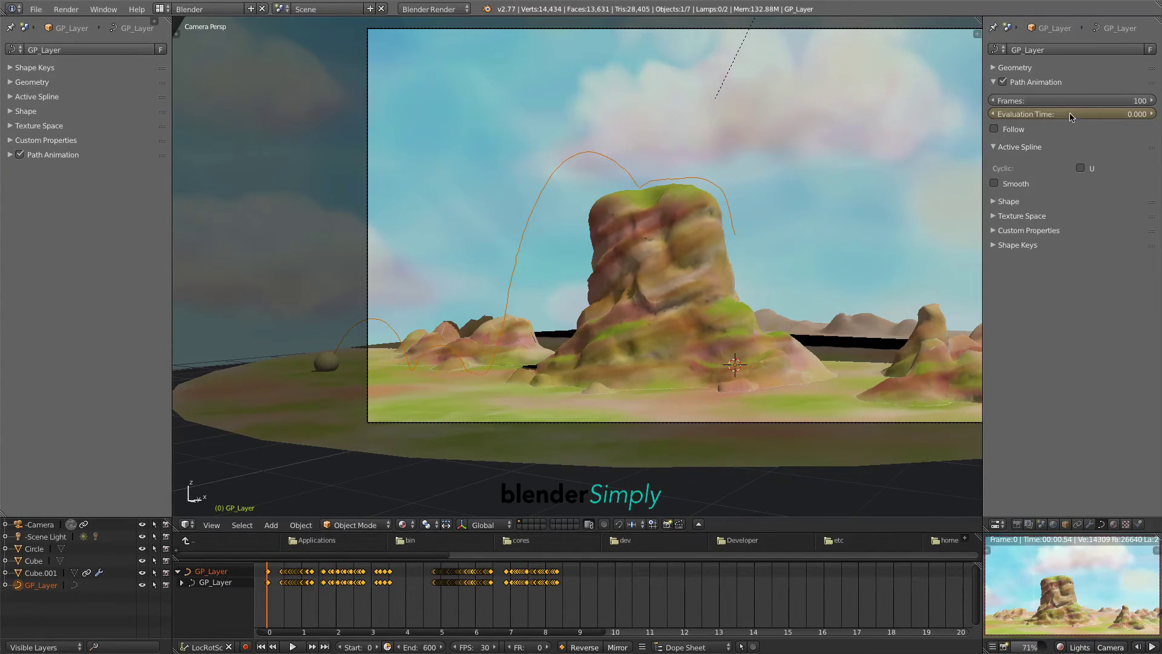
mouse_move(1071, 114)
left_mouse_down()
mouse_move(1120, 114)
mouse_move(1071, 114)
left_mouse_up()
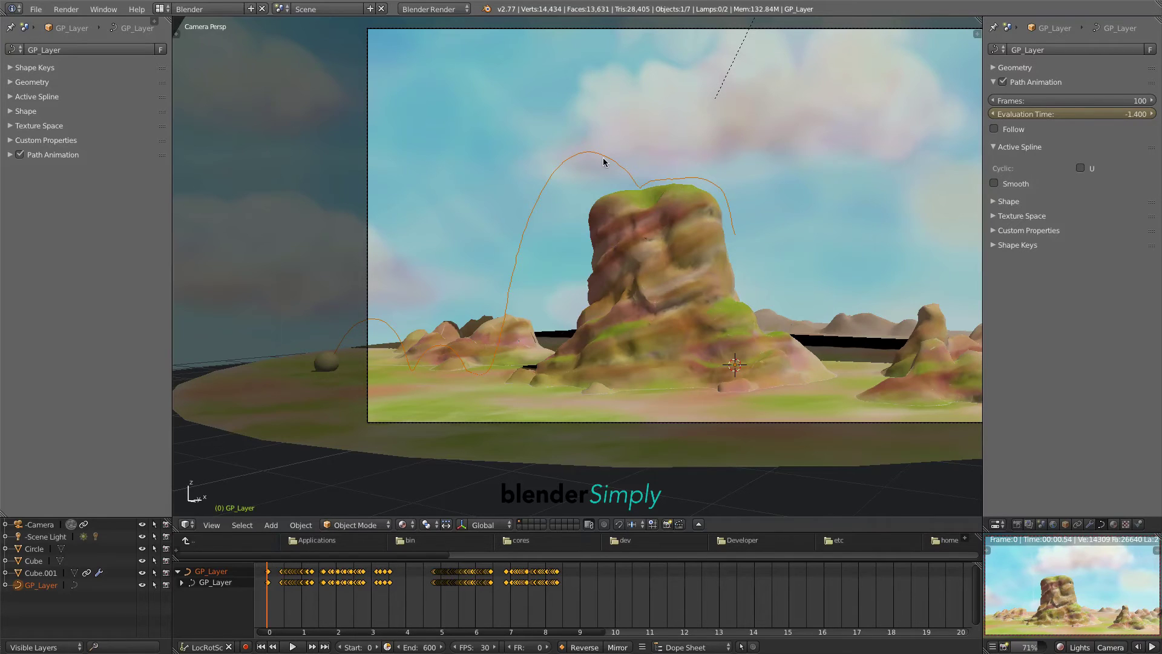
Raise the low points between the GP_Layer curve's small bounces to ground level, using proportional editing
key("Tab")
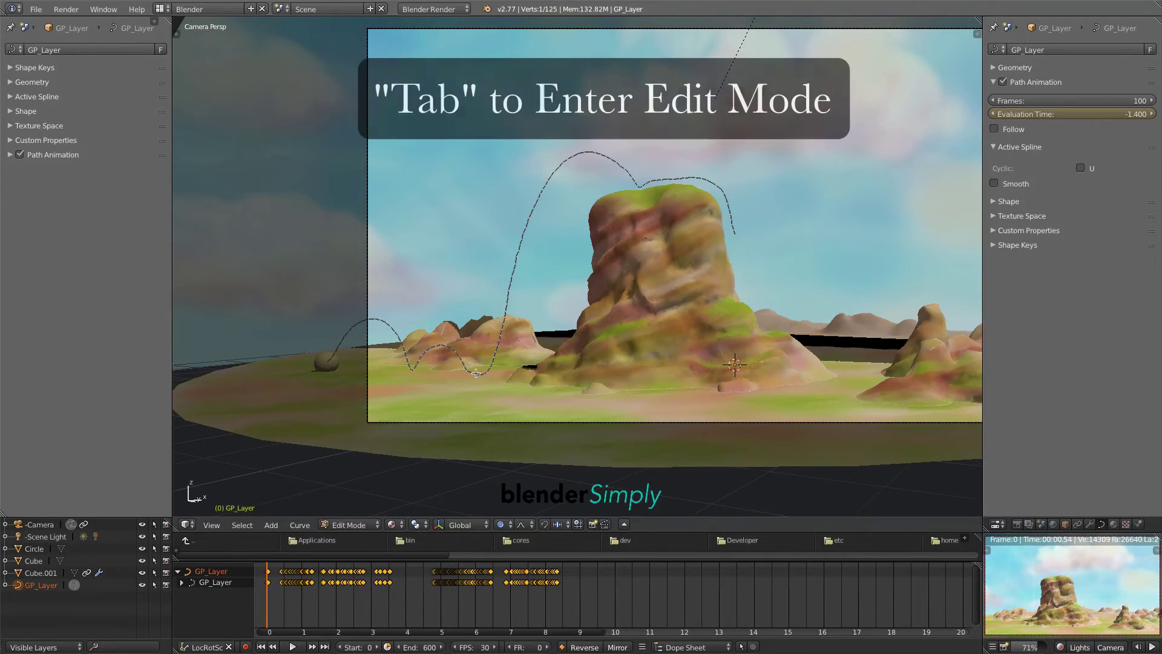
scroll(476, 373, "up", 5)
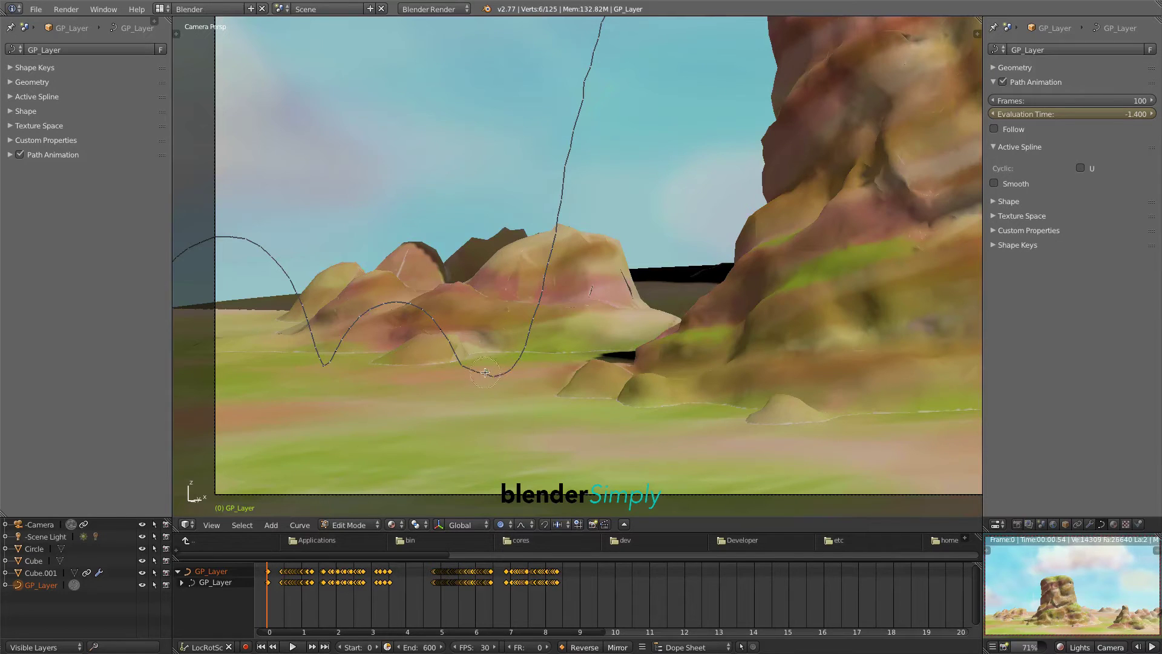
key("g")
scroll(522, 390, "up", 10)
left_click(523, 381)
key("g")
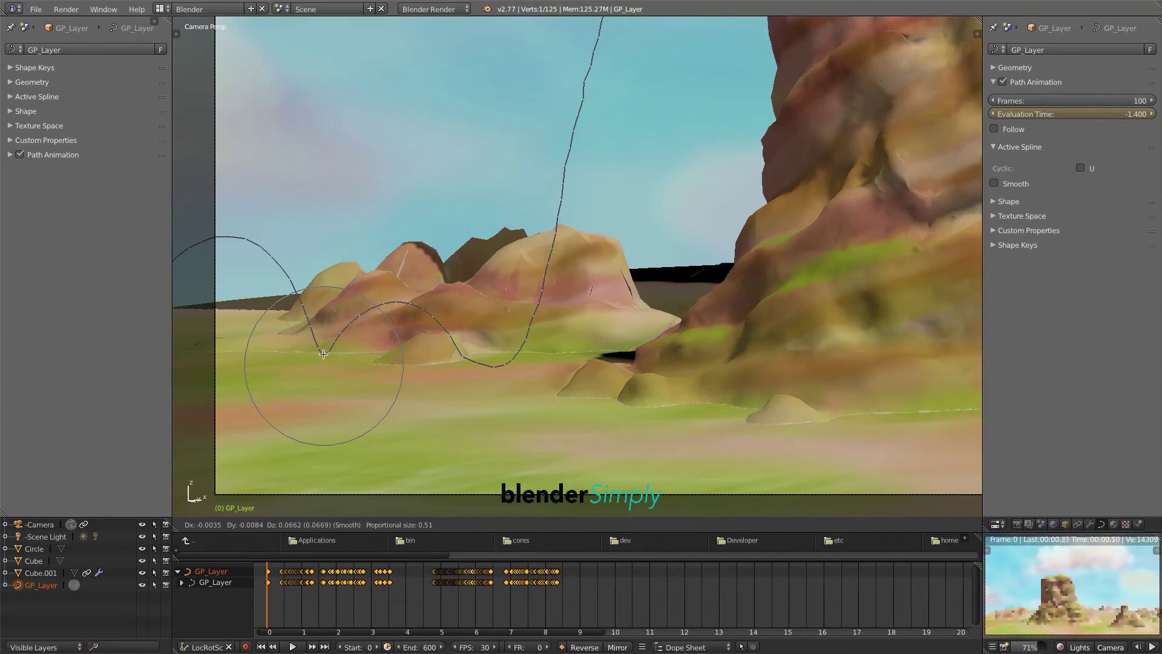
left_click(326, 352)
key("Tab")
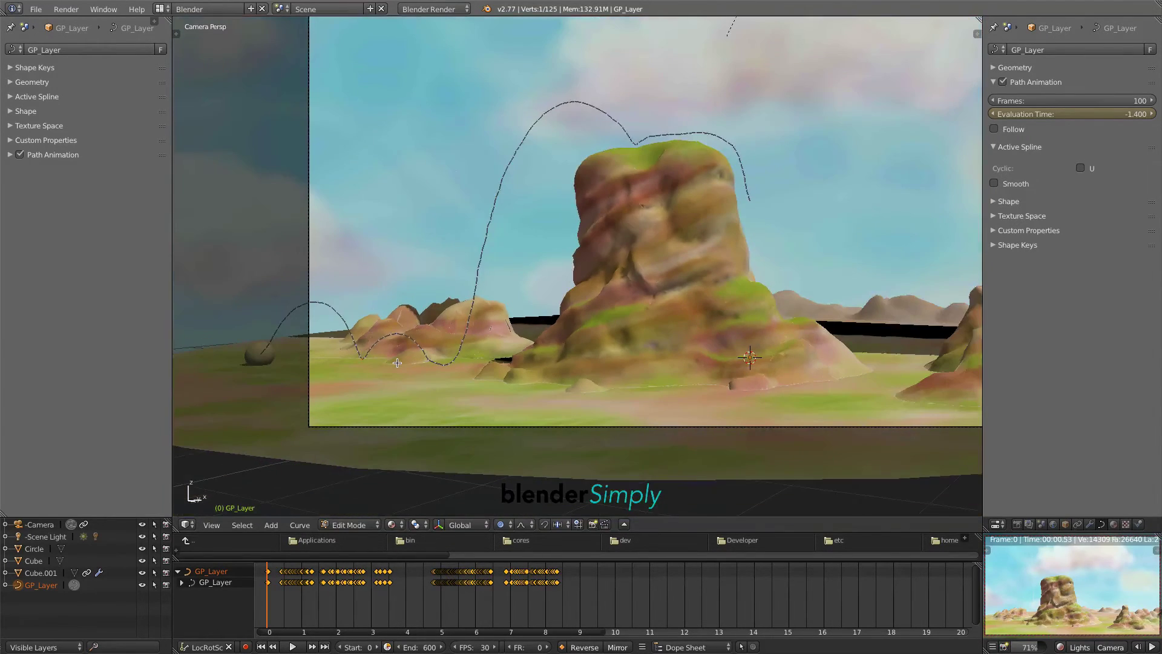
Scrub the curve's Evaluation Time to check the ball's small bounces along the reshaped path, ending at 12.200
left_click_drag(1020, 112, 1109, 113)
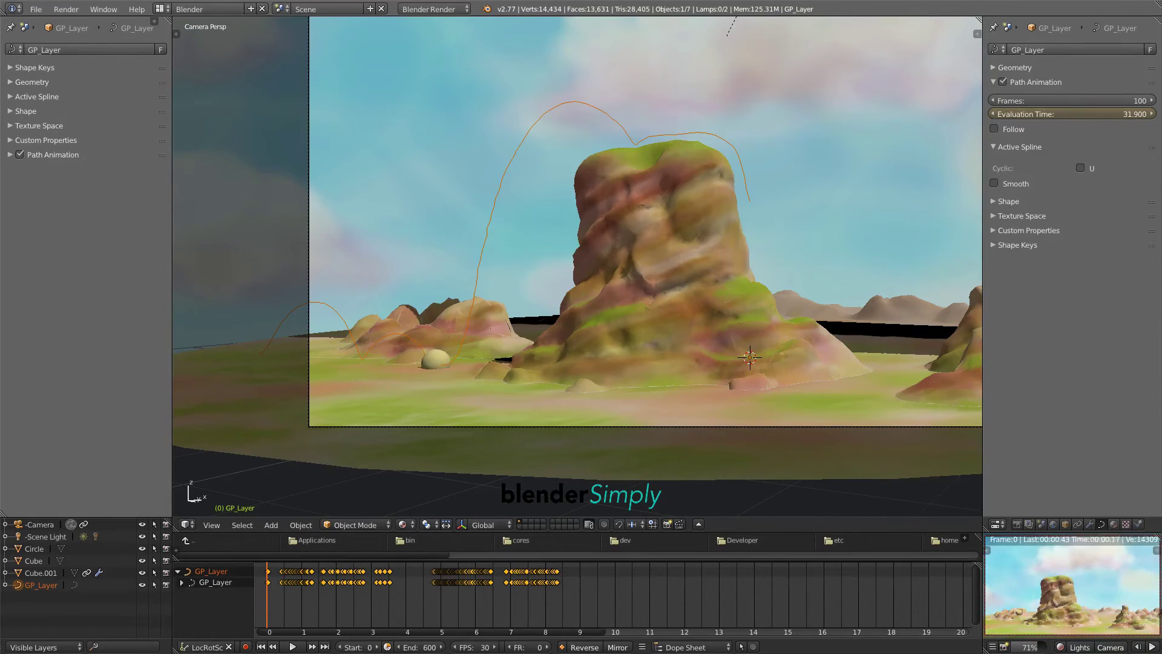
left_click_drag(1002, 115, 989, 115)
left_click_drag(1119, 113, 1103, 114)
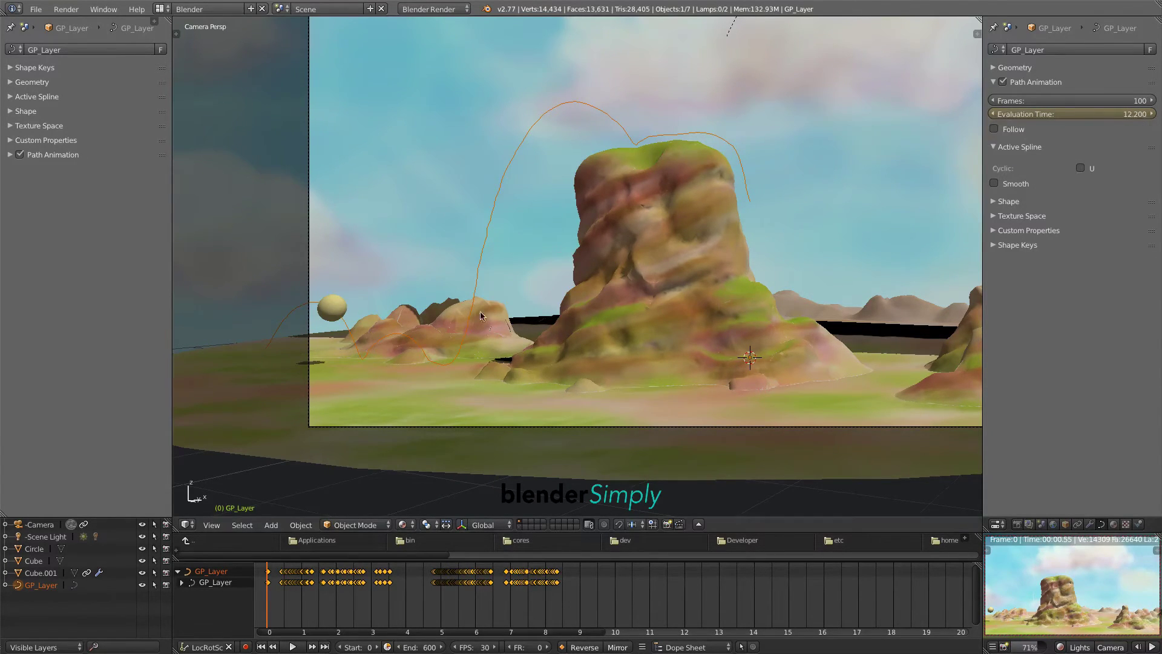
Raise the curve's dip just before its tall rise so that it lies flat along the ground
scroll(459, 366, "up", 3)
key("Tab")
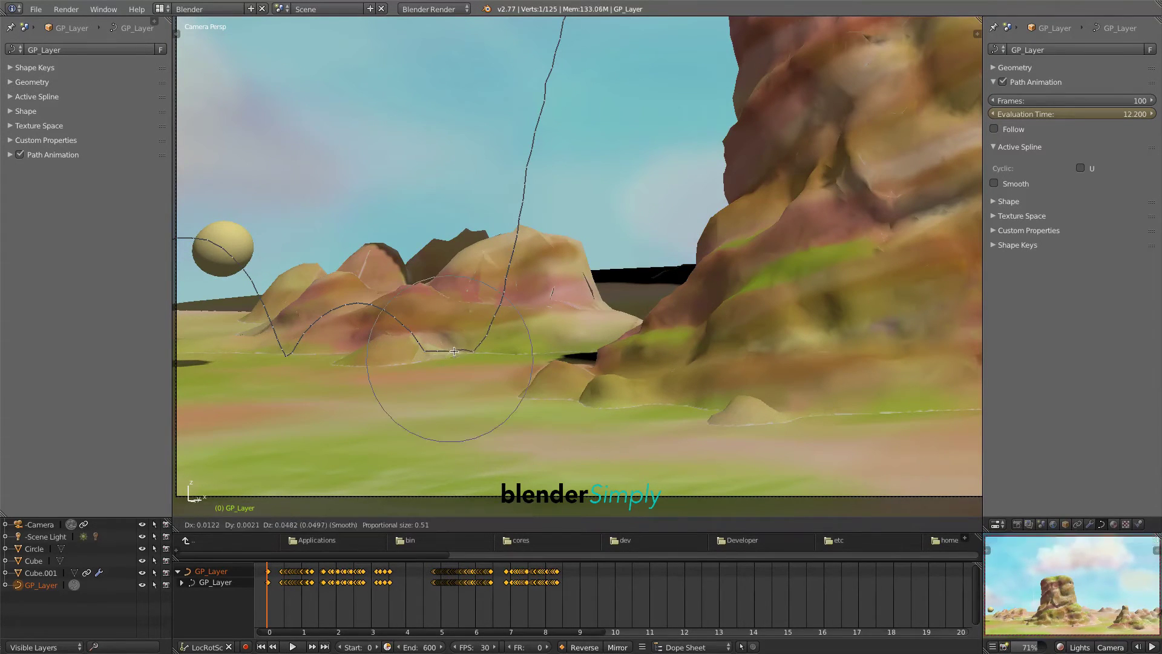
key("Tab")
Scrub the Evaluation Time through the flattened dip to check the ball's motion, ending at 45.300
left_click_drag(1071, 114, 1140, 113)
scroll(797, 192, "down", 6)
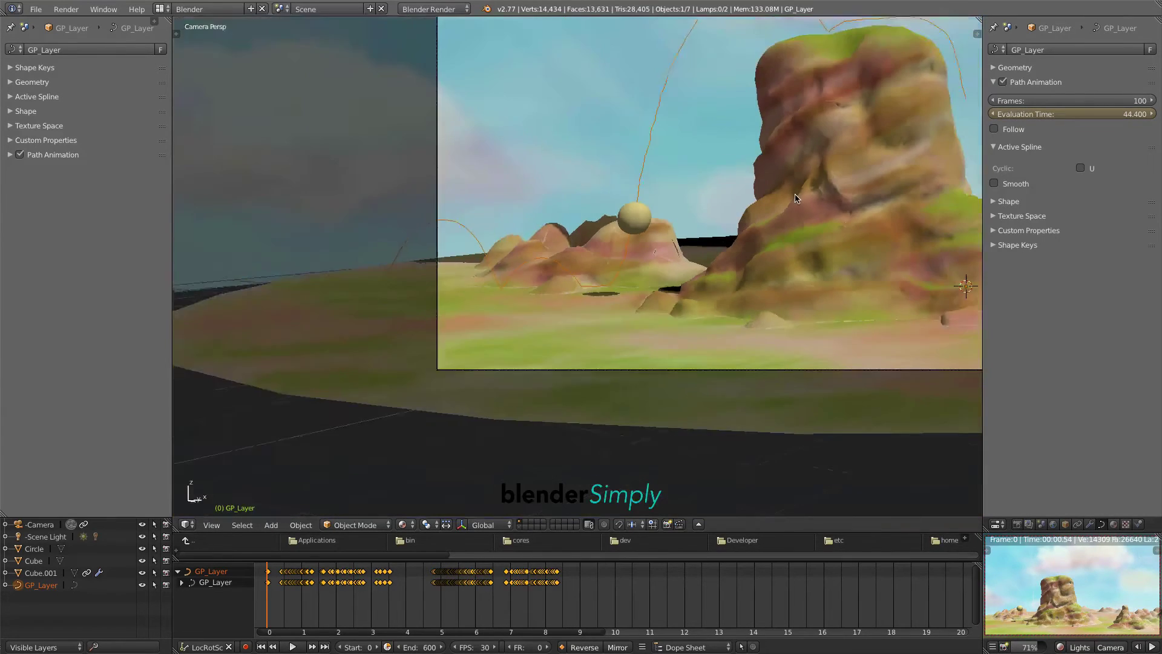
middle_click_drag(826, 184, 531, 309, "shift")
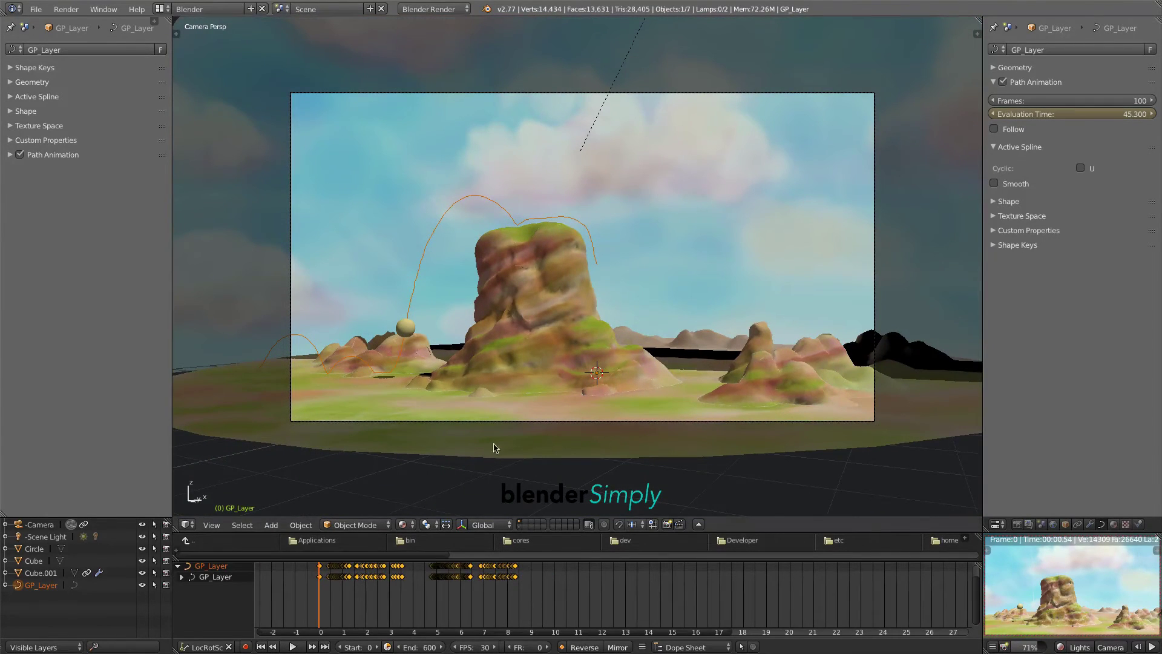
Delete all GP_Layer keyframes between the first and the last one in the dope sheet
scroll(418, 592, "up", 5)
scroll(417, 592, "up", 1)
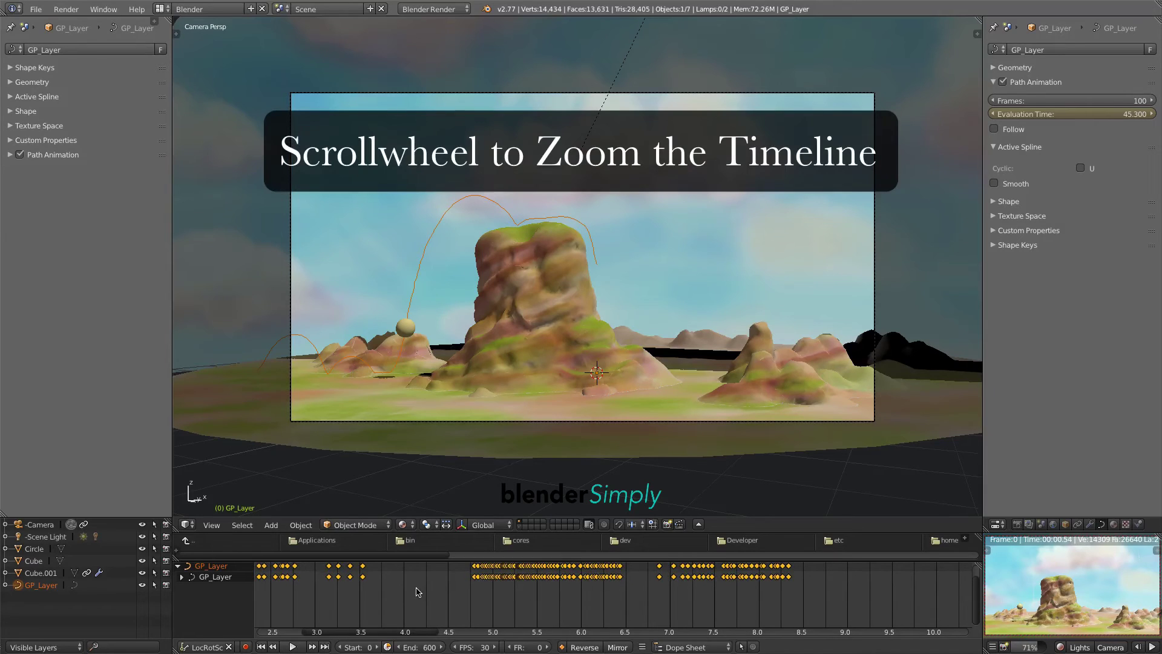
middle_click_drag(405, 596, 627, 601, "shift")
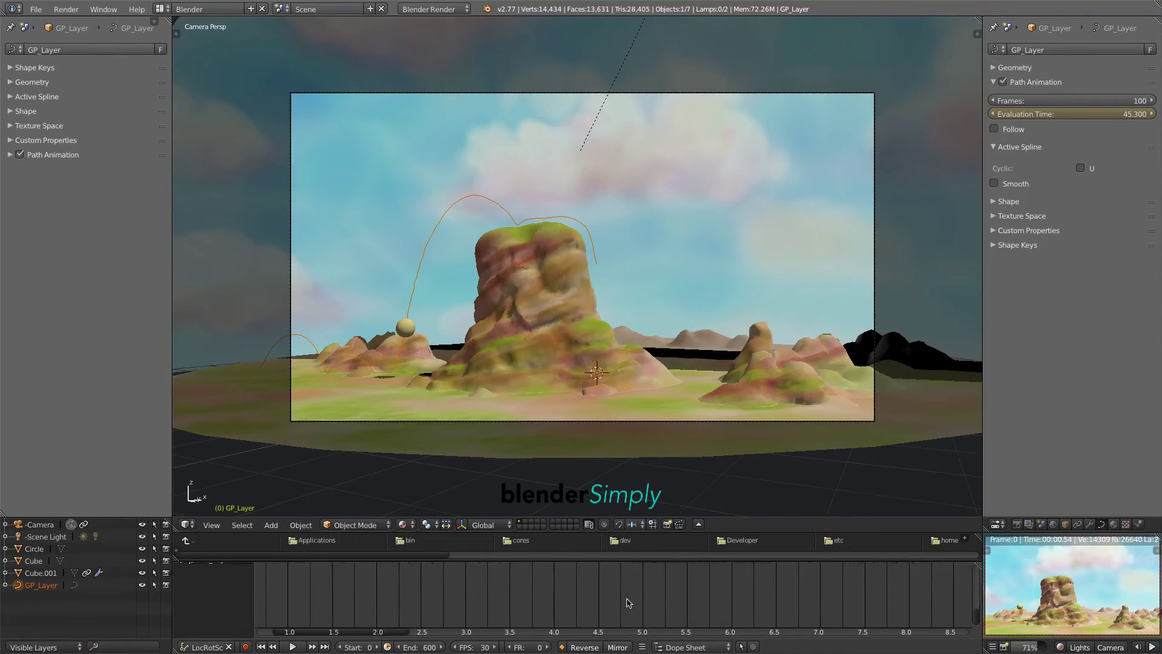
scroll(627, 601, "down", 3)
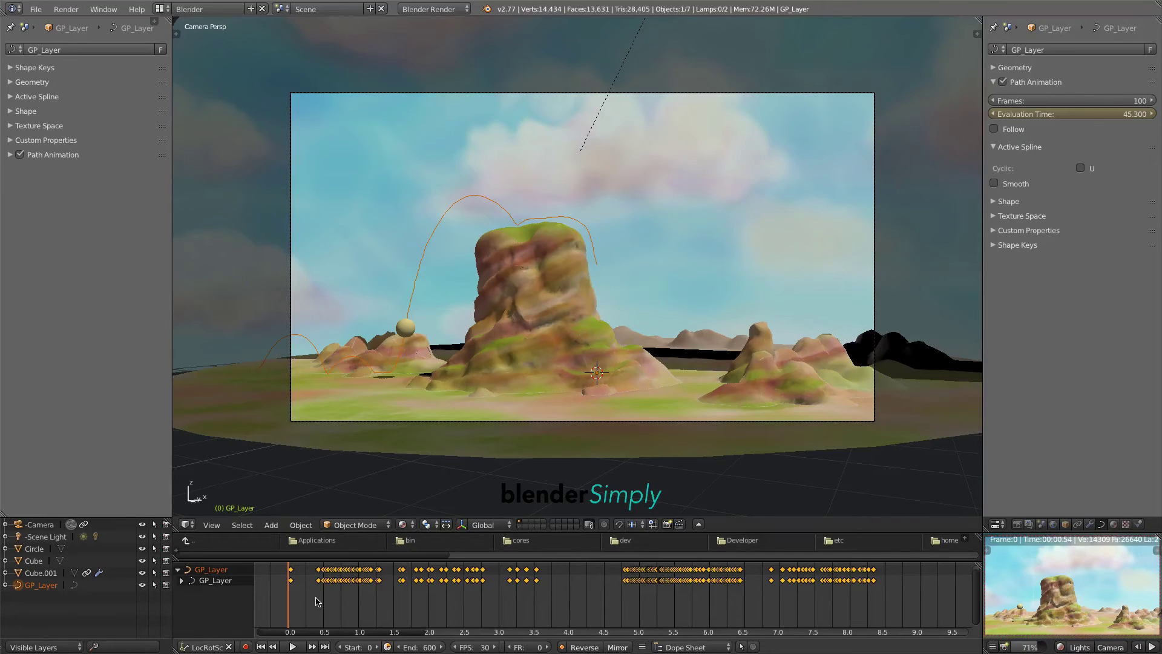
key("b")
left_click_drag(303, 607, 870, 564)
key("x")
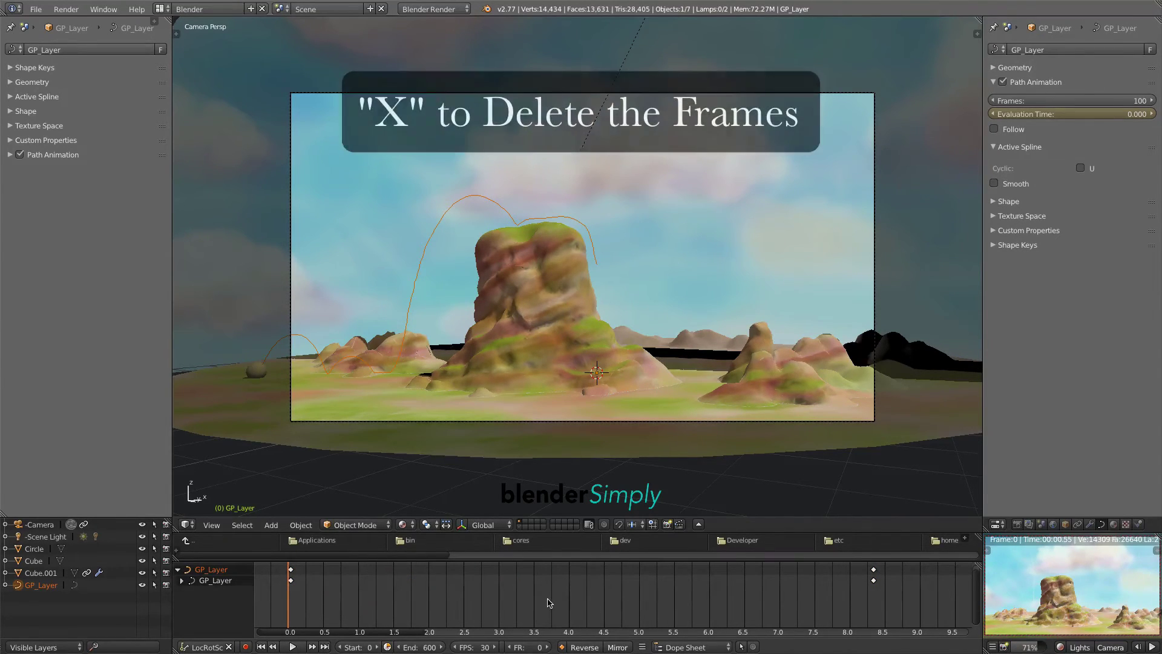
Switch the dope sheet's time scale from seconds to frames
left_click(642, 647)
mouse_move(666, 633)
left_click(715, 497)
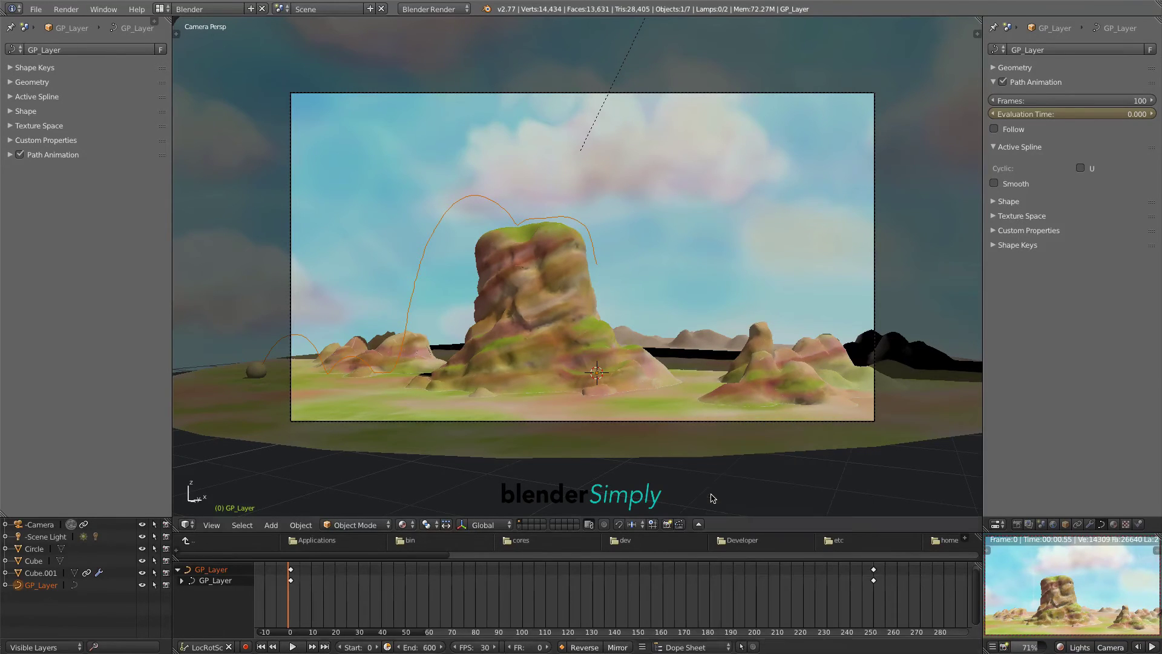
Play back the ball's animation, stop it, and return to the first frame
left_click(292, 646)
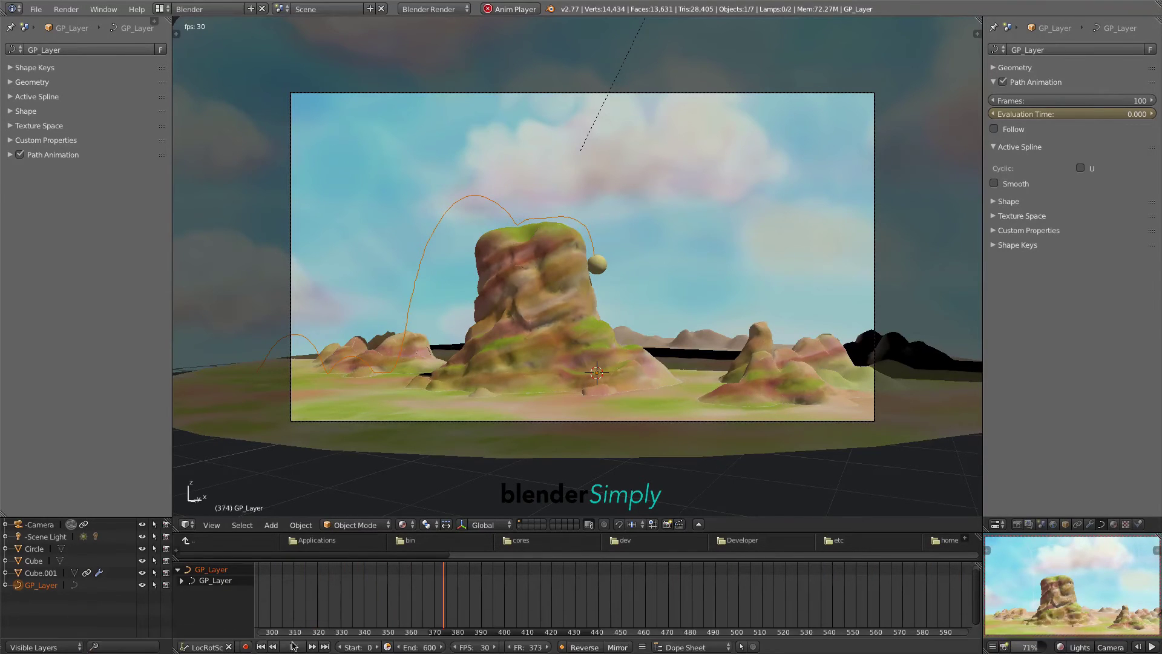
key("alt+a")
left_click(262, 645)
Keyframe the curve's Evaluation Time at 10.198 on frame 30, and lower and keyframe it on frame 60
scroll(723, 596, "down", 3)
middle_click_drag(758, 595, 446, 601)
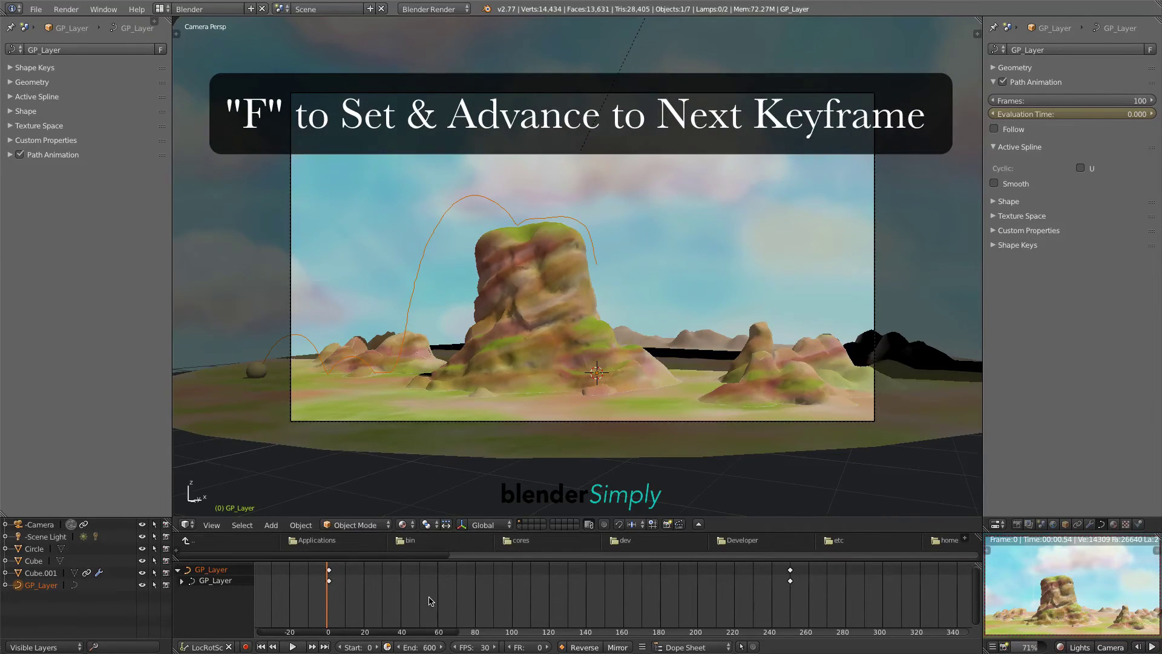
key("f")
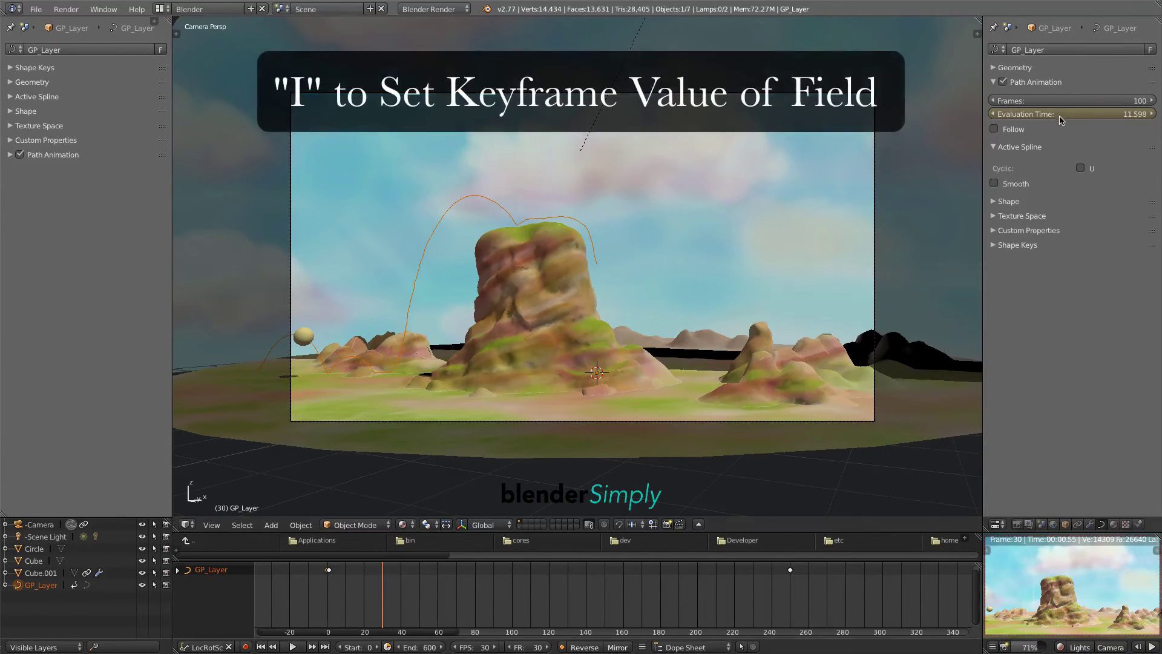
left_click_drag(1059, 120, 1042, 115)
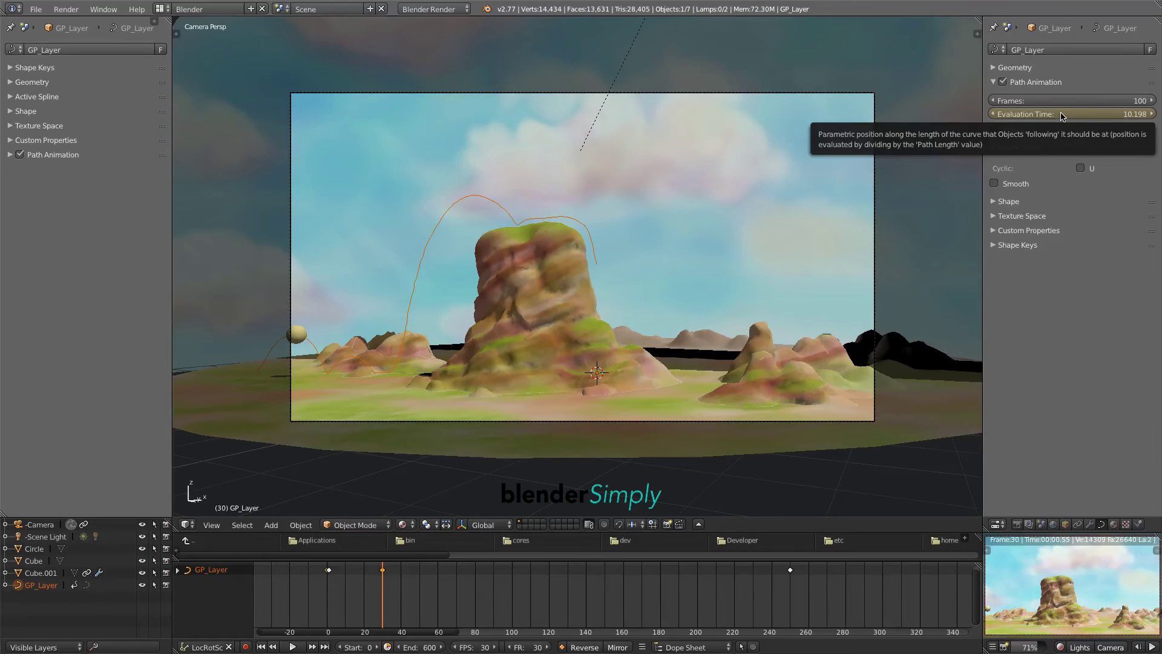
key("shift+Up")
left_click_drag(1037, 115, 1012, 115)
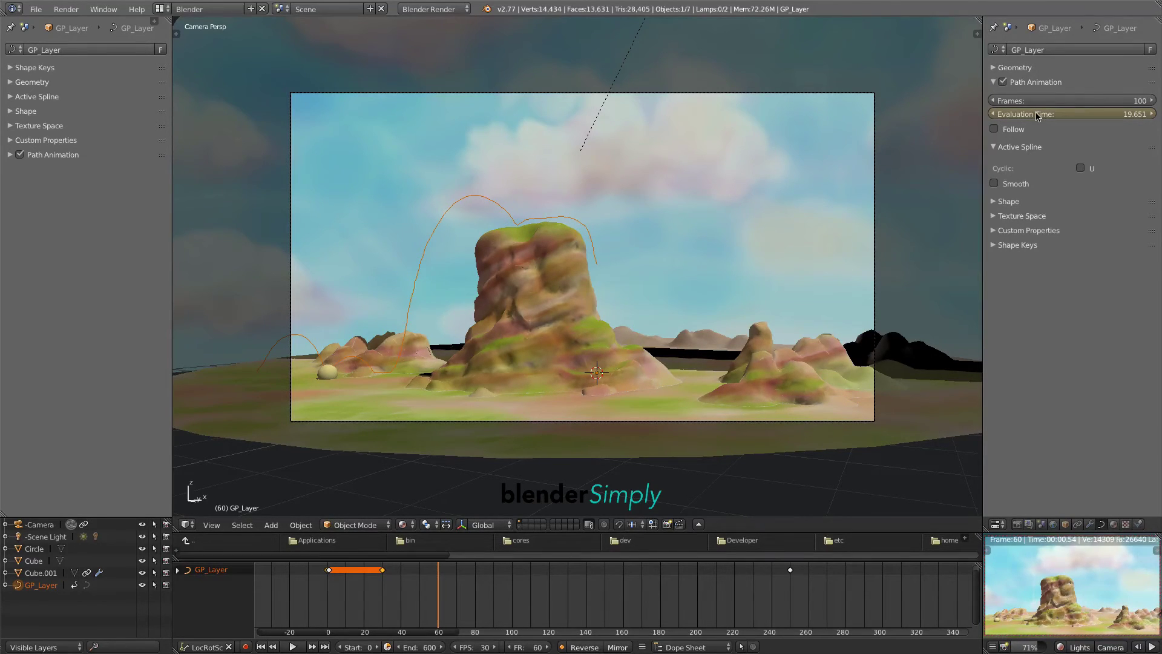
Keyframe the Evaluation Time at 24.723 on frame 90 and at 30.495 on frame 120
key("Up")
key("Up")
key("Up")
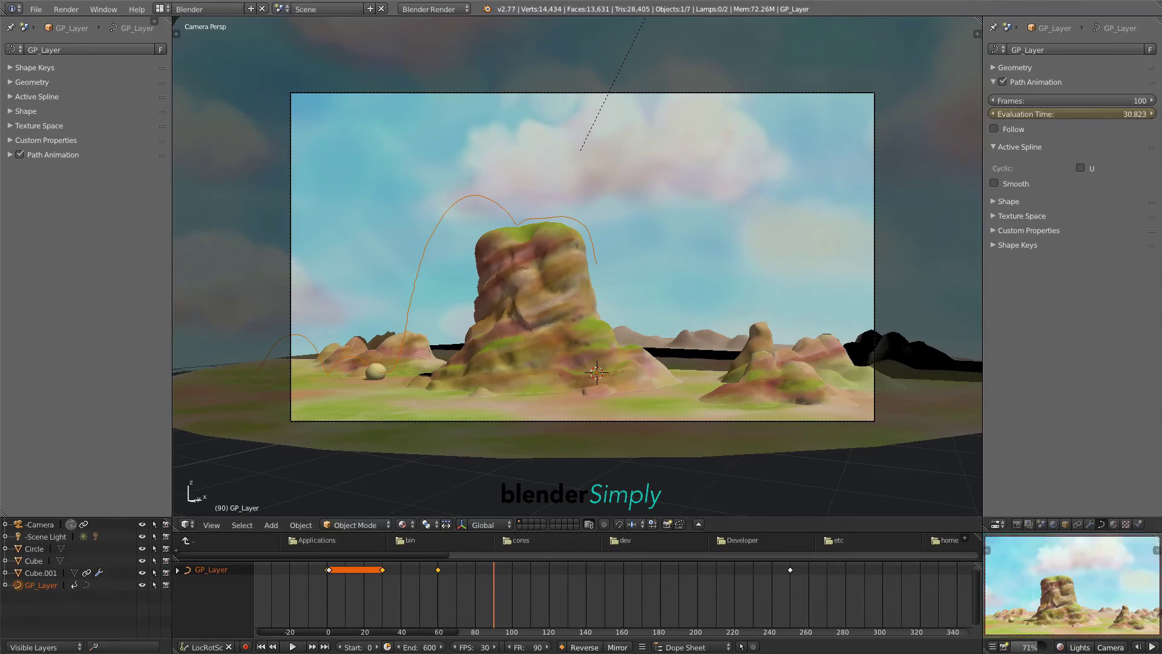
key("i")
key("Up")
key("Up")
key("Up")
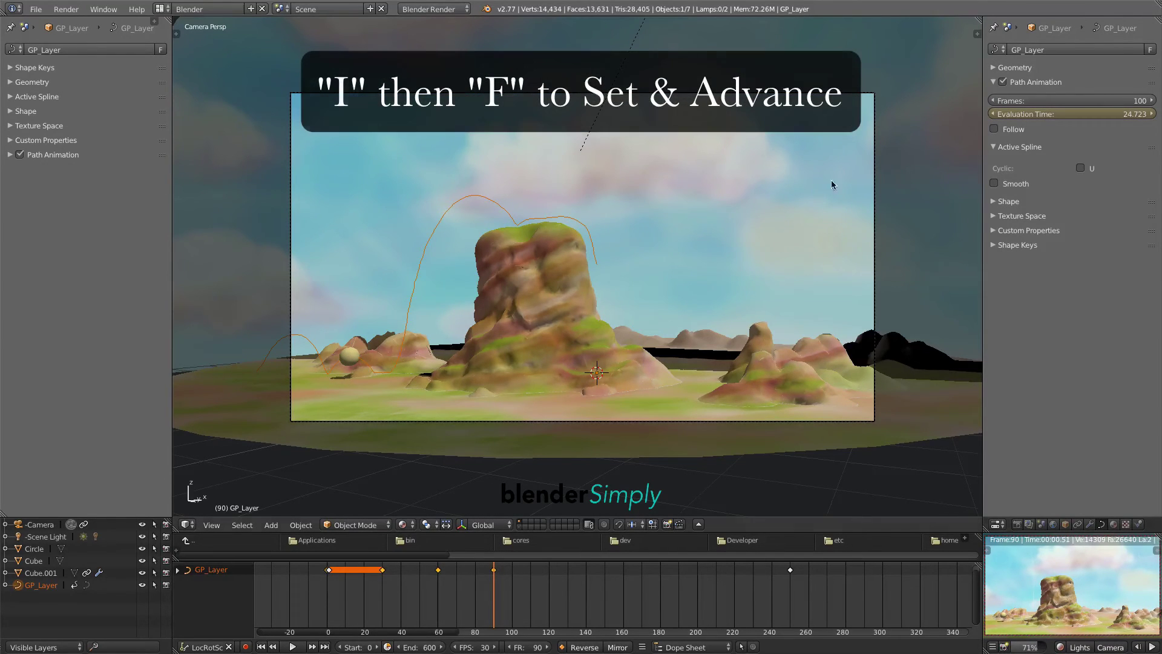
left_click_drag(1090, 115, 1083, 115)
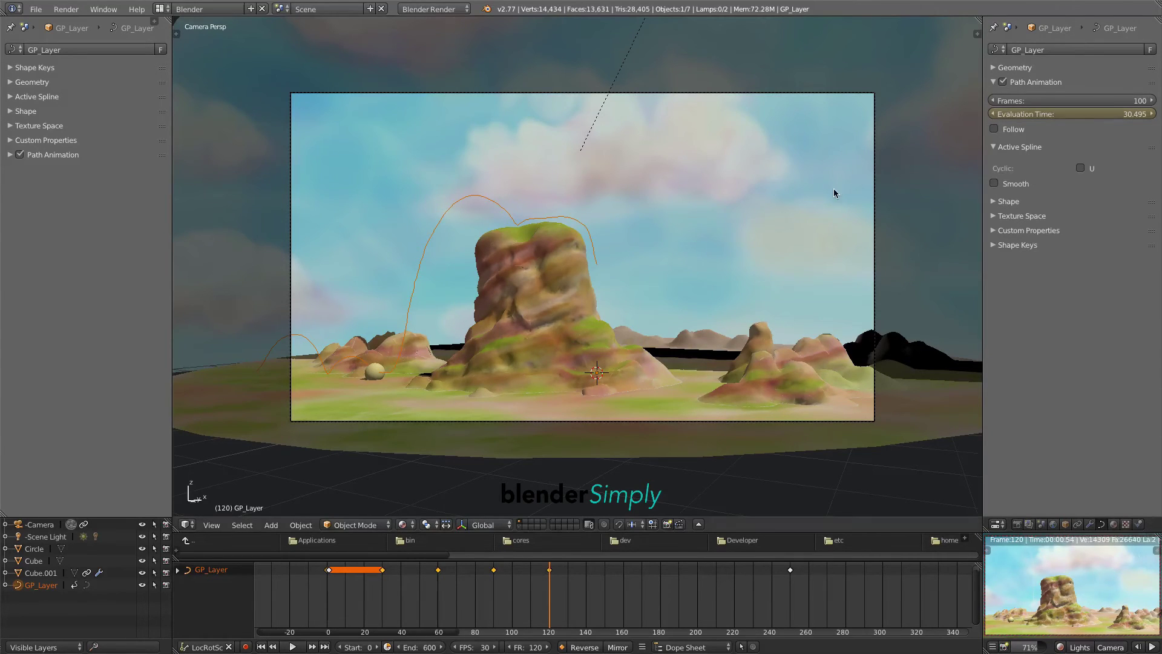
Keyframe the Evaluation Time on frame 150, then lower and keyframe it on frame 180
key("Up")
key("Up")
key("Up")
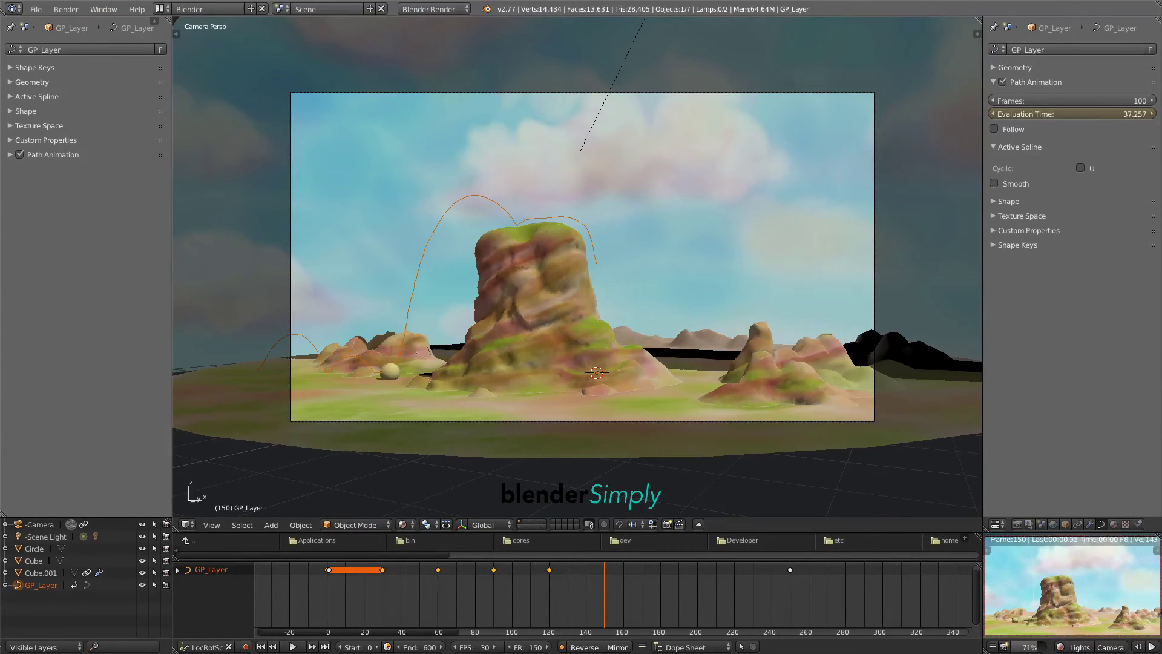
key("Up")
key("Up")
key("Up")
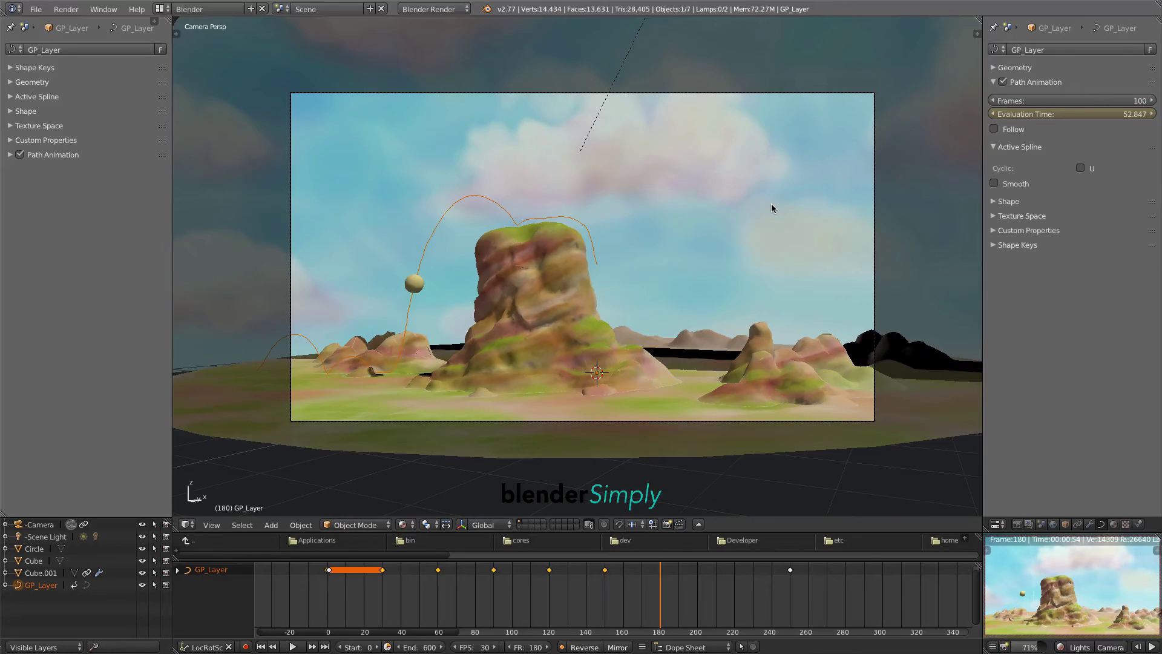
mouse_move(1071, 114)
left_mouse_down()
mouse_move(1019, 116)
mouse_move(1055, 116)
left_mouse_up()
Keyframe the Evaluation Time on frame 210, and at 59.533 on frame 240
key("shift+Up")
key("shift+Up")
key("shift+Up")
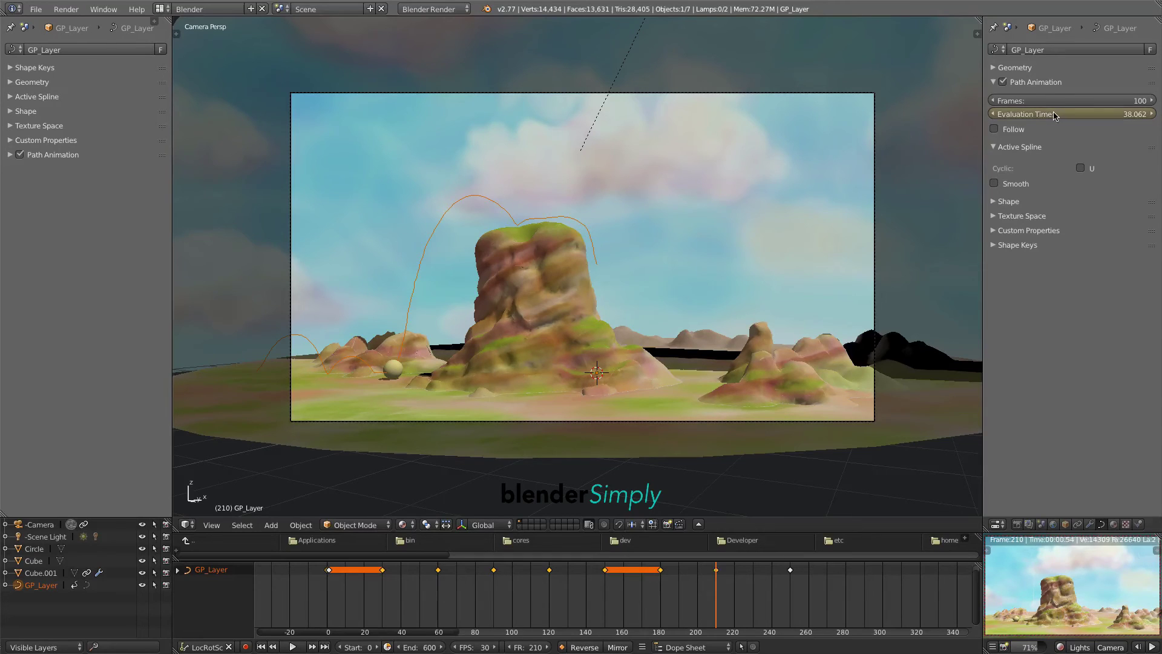
key("i")
key("Up")
key("Up")
key("Up")
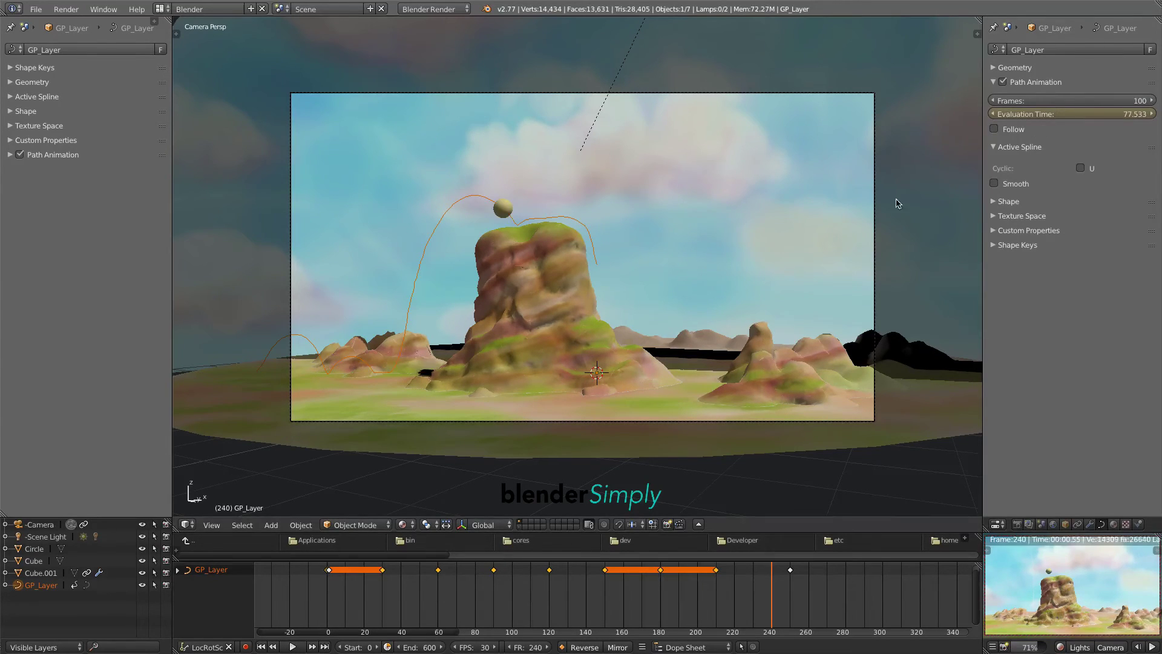
left_click_drag(1117, 114, 1101, 116)
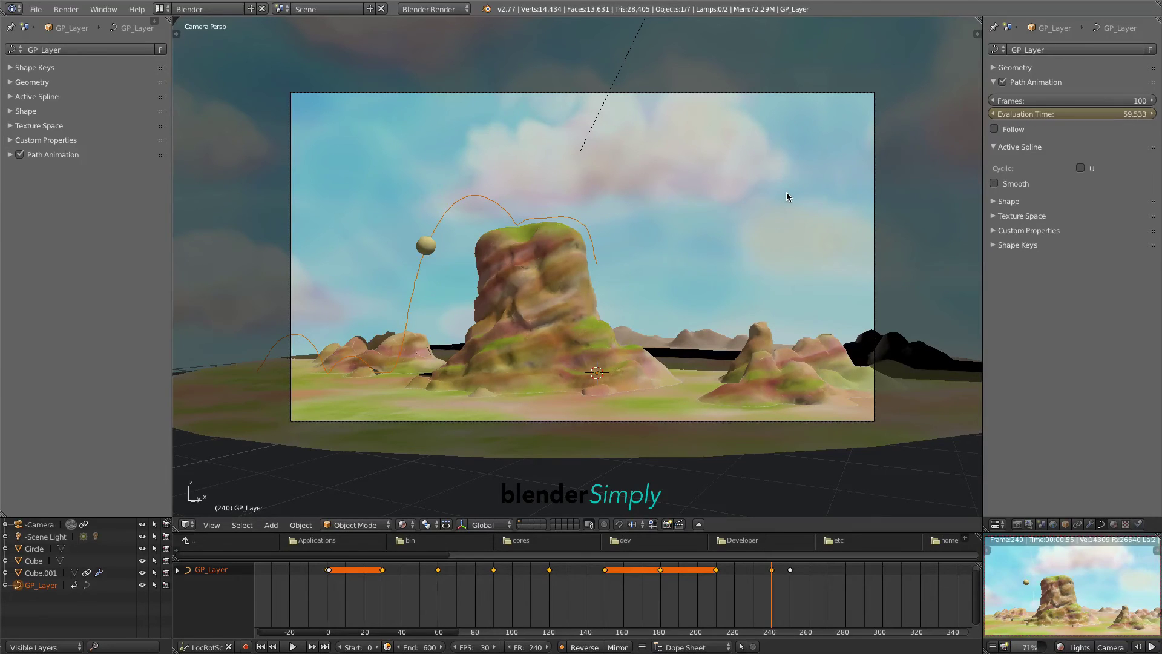
Keyframe the Evaluation Time at 71.900 on frame 270, and advance and keyframe it on frame 300
key("Up")
key("Up")
key("Up")
key("a")
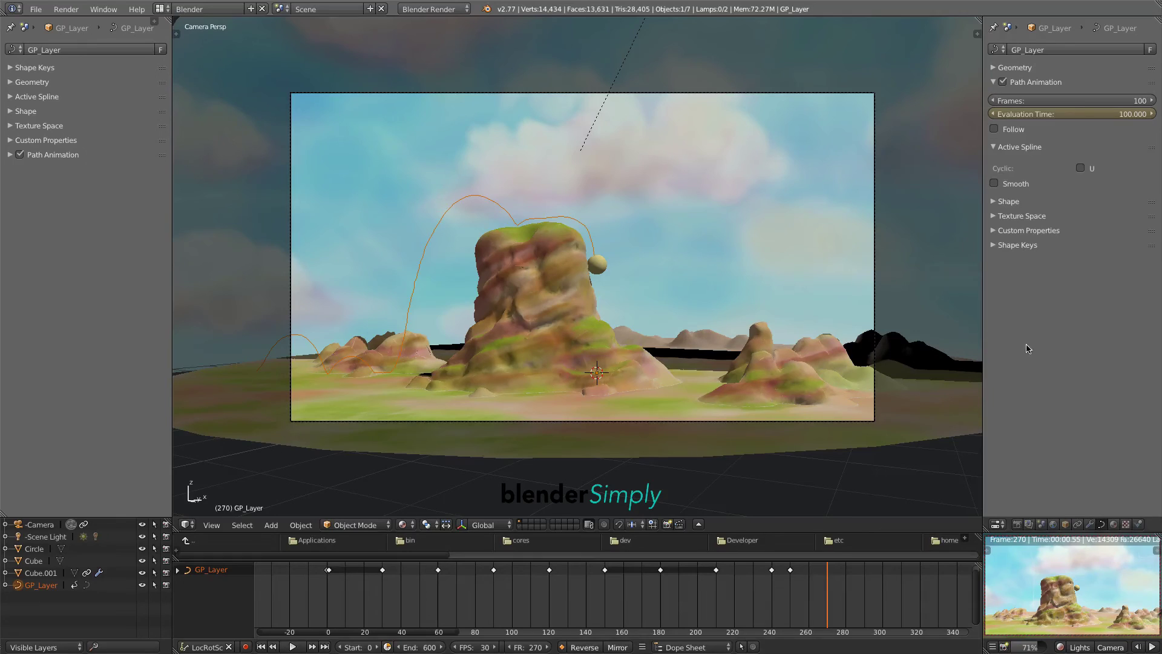
left_click_drag(1076, 121, 1041, 117)
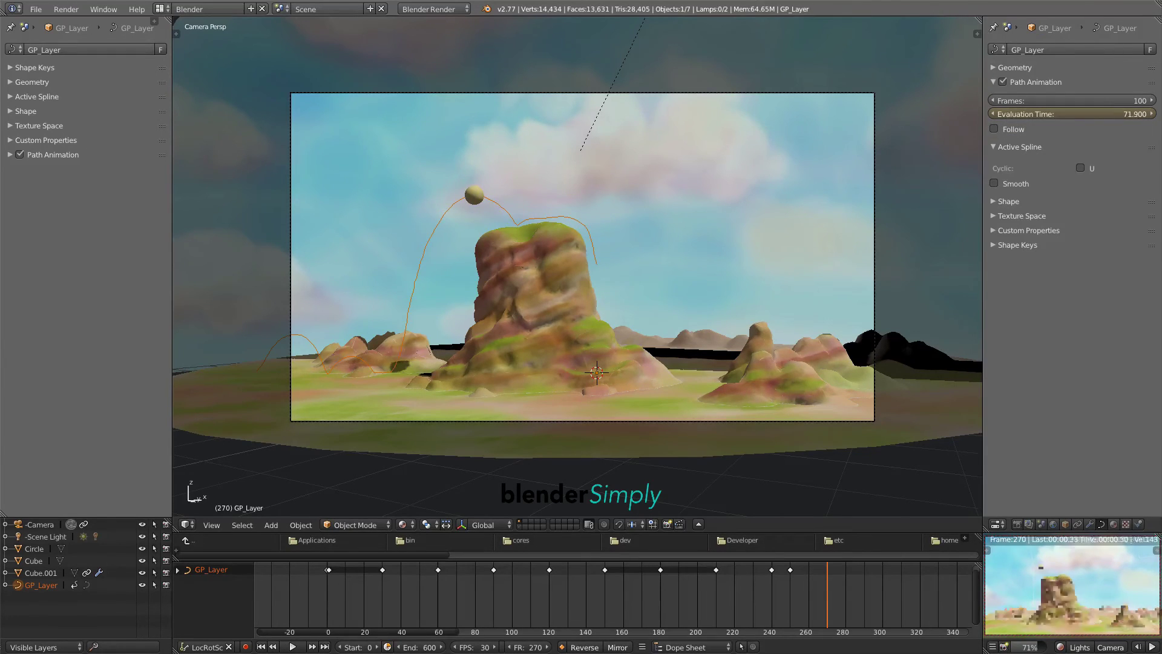
key("Up")
key("Up")
key("Up")
left_click_drag(1035, 114, 1045, 114)
key("i")
Keyframe the Evaluation Time on frames 330 and 360 to carry the ball across the rock's flat summit
key("Up")
key("Up")
key("Up")
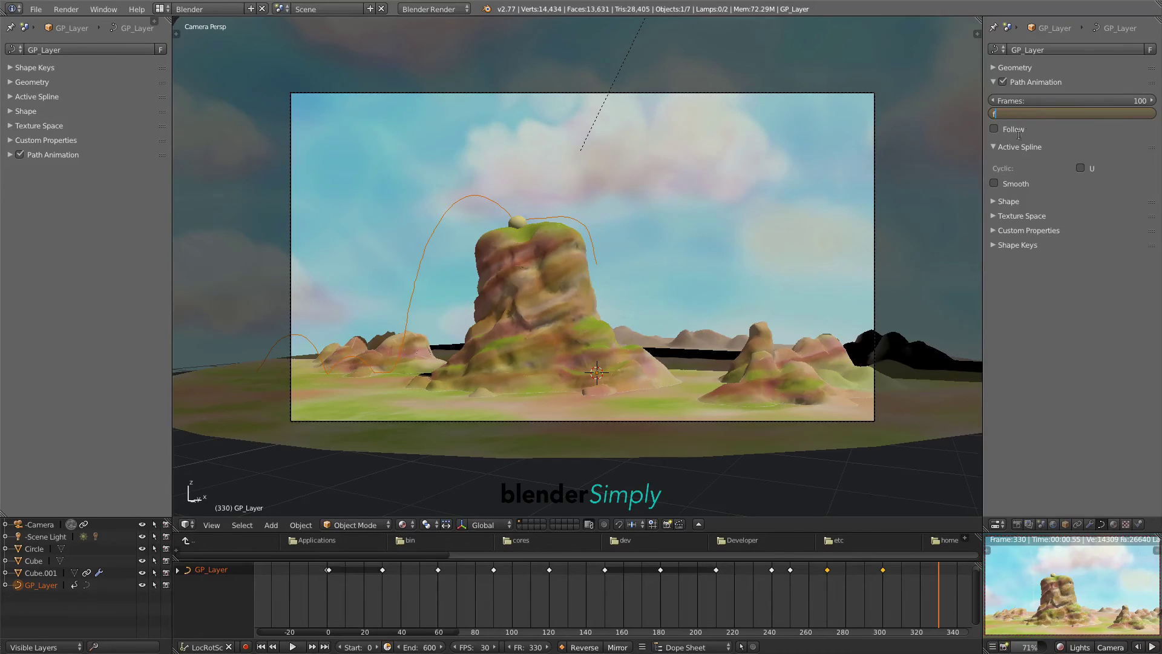
key("Return")
key("Up")
key("Up")
key("Up")
left_click_drag(1032, 118, 1037, 118)
Keyframe the Evaluation Time at 95.200 on frames 390 and 420
key("Up")
key("Up")
key("Up")
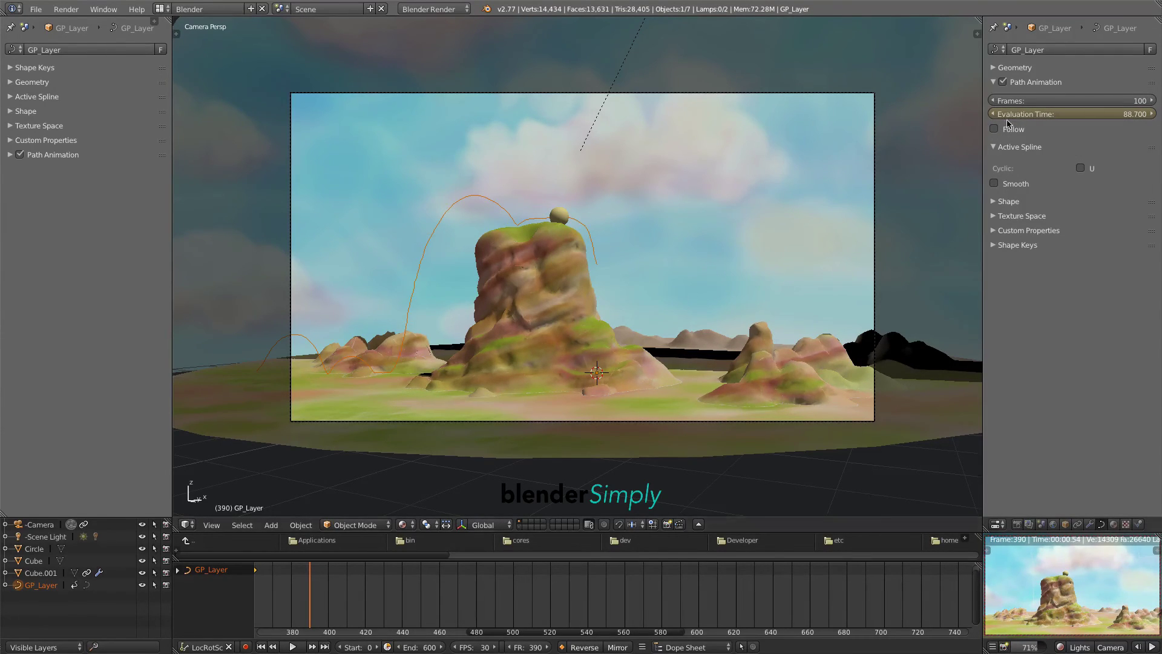
left_click_drag(1023, 115, 1035, 115)
key("i")
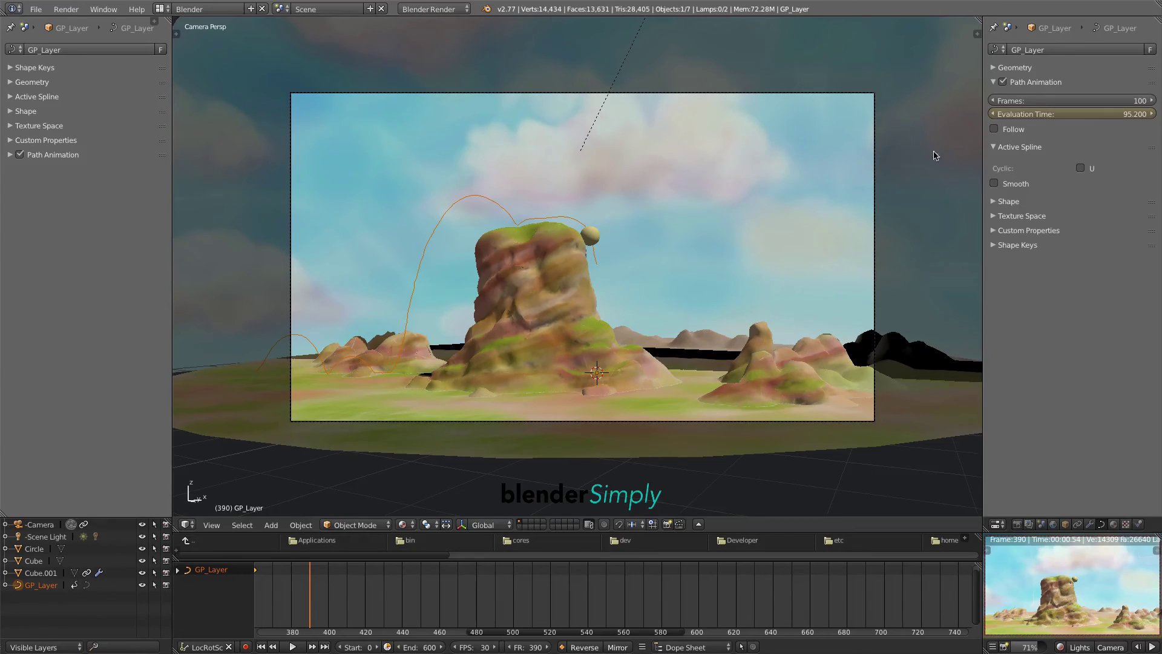
key("Up")
key("Up")
key("Up")
key("i")
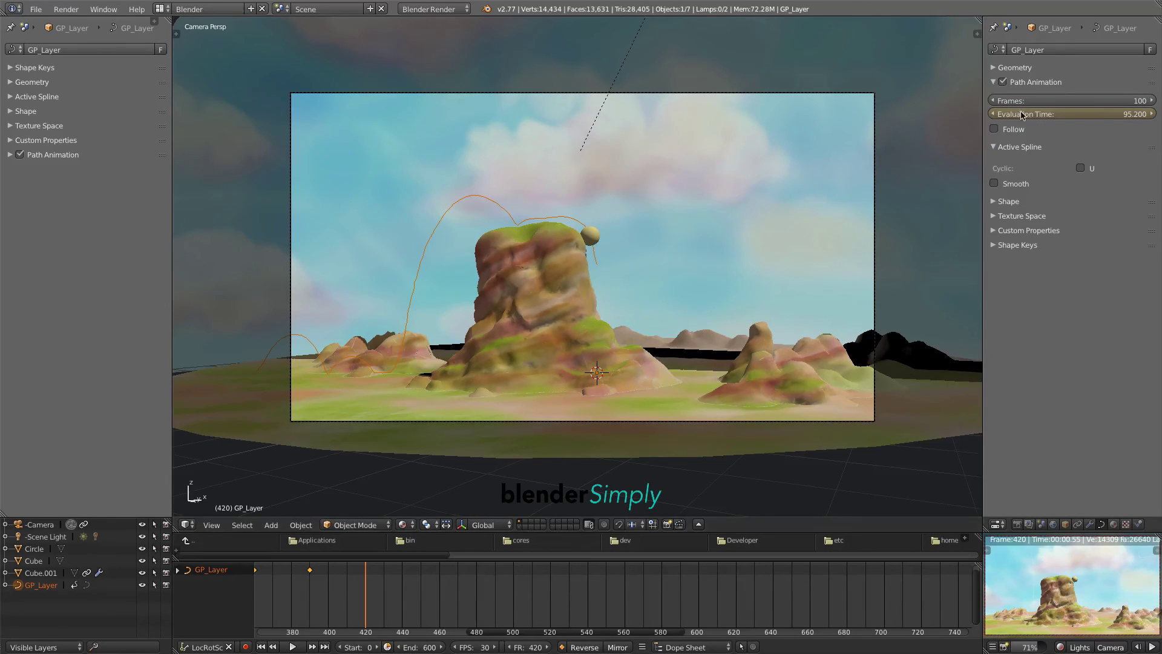
Go back to frame 420 and adjust the Evaluation Time keyframe there
key("Up")
key("Up")
key("Up")
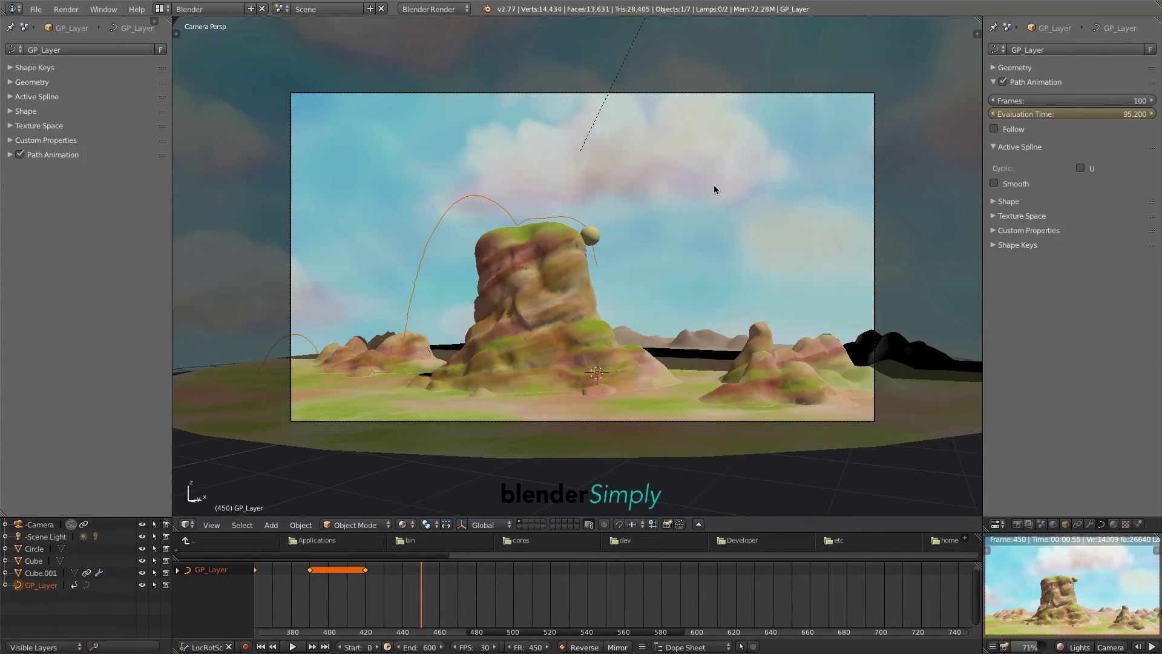
key("shift+alt+a")
key("alt+a")
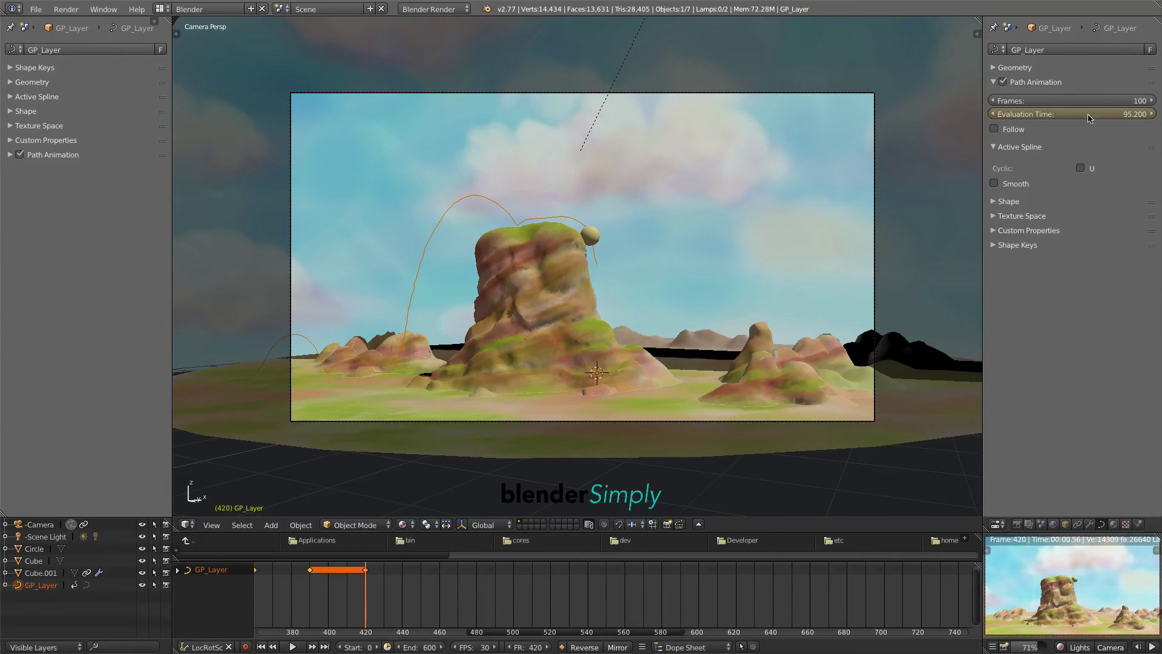
left_click_drag(1043, 114, 845, 197)
Keyframe the Evaluation Time at 91.500 on frame 450 and advance to frame 480
key("shift+Up")
key("shift+Up")
key("shift+Up")
key("i")
key("shift+Up")
key("shift+Up")
key("shift+Up")
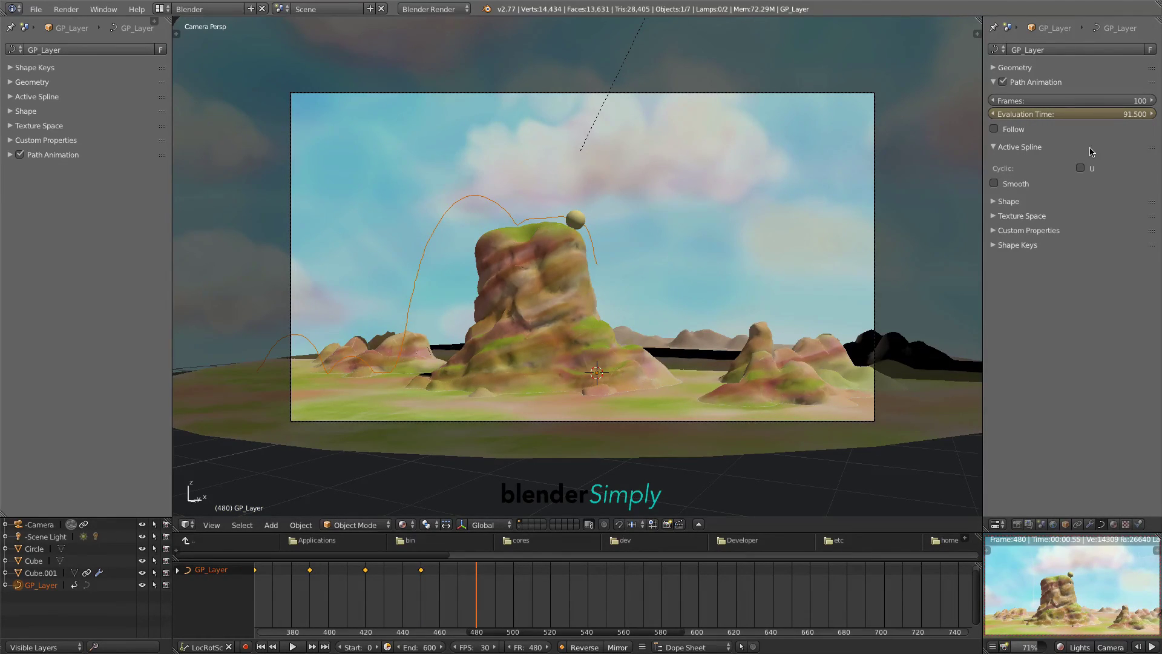
Show all the keyframes in the dope sheet, play the animation from the first frame, and stop it
scroll(369, 597, "down", 2)
scroll(369, 597, "down", 3)
middle_click_drag(369, 597, 645, 603)
left_click(261, 647)
left_click(293, 647)
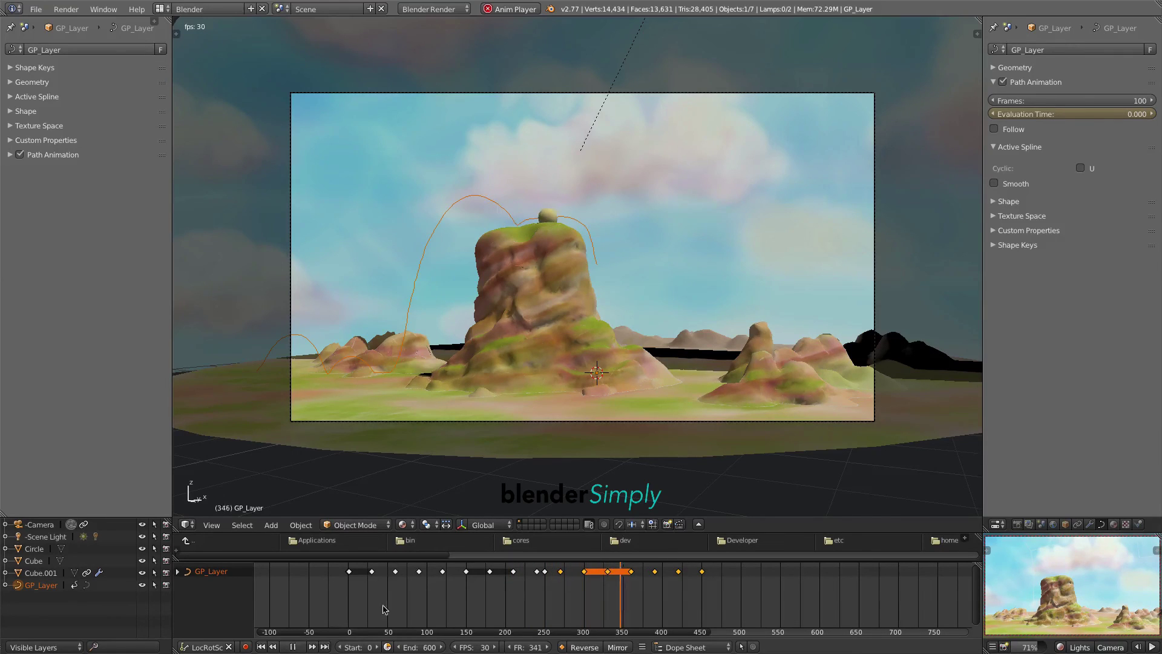
key("alt+a")
Delete the leftover GP_Layer keyframe just after frame 240, near frame 250
left_click_drag(671, 587, 544, 608)
key("a")
scroll(545, 574, "up", 4)
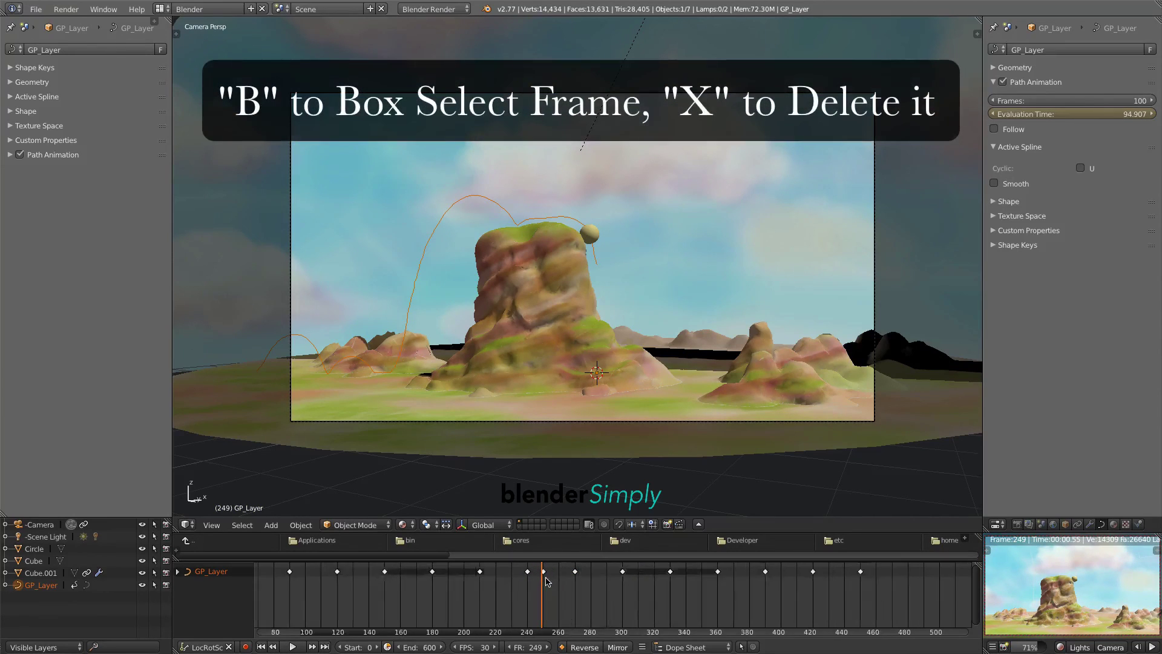
key("b")
left_click_drag(561, 592, 534, 562)
key("x")
left_click(564, 598)
Play the animation from frame 270 to check the motion over the rock, and stop it
left_click_drag(542, 604, 583, 600)
left_click(293, 646)
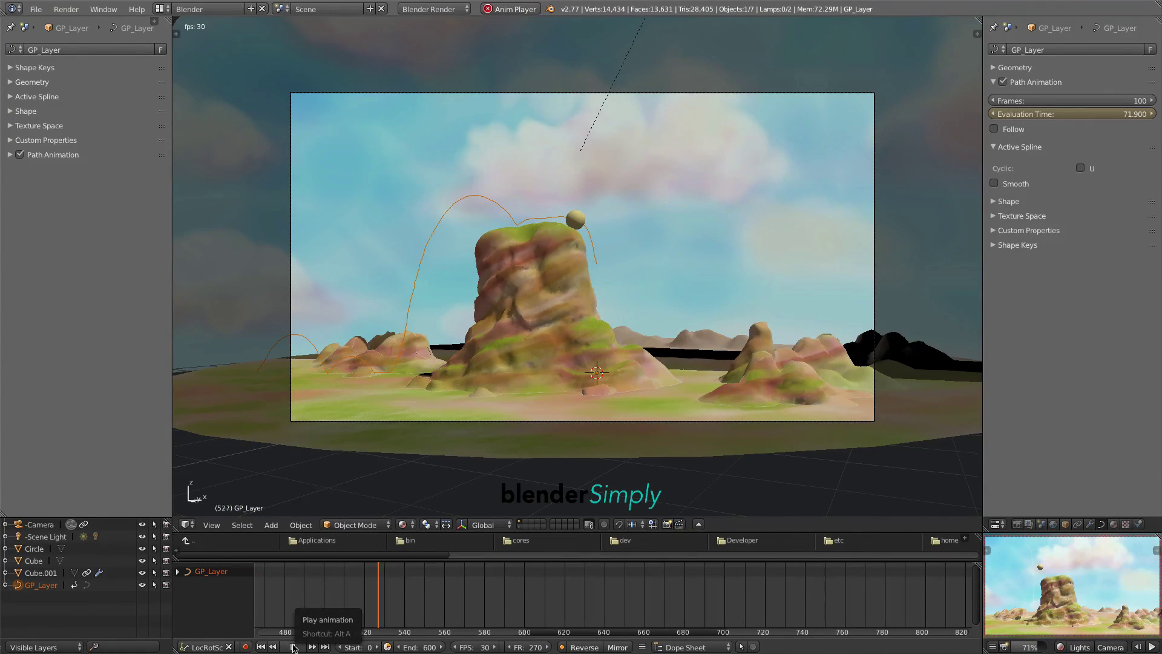
left_click(293, 647)
Move to frame 540 and lower the animation's end frame to 554
middle_click_drag(333, 595, 778, 596)
scroll(656, 617, "down", 8)
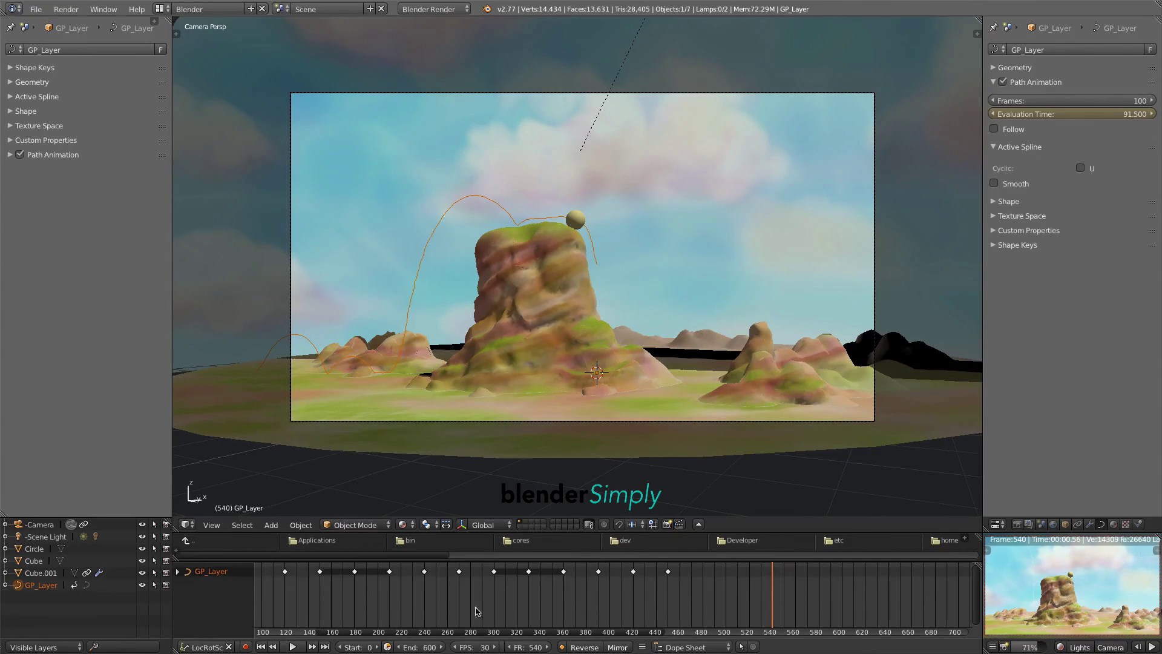
left_click_drag(433, 647, 412, 647)
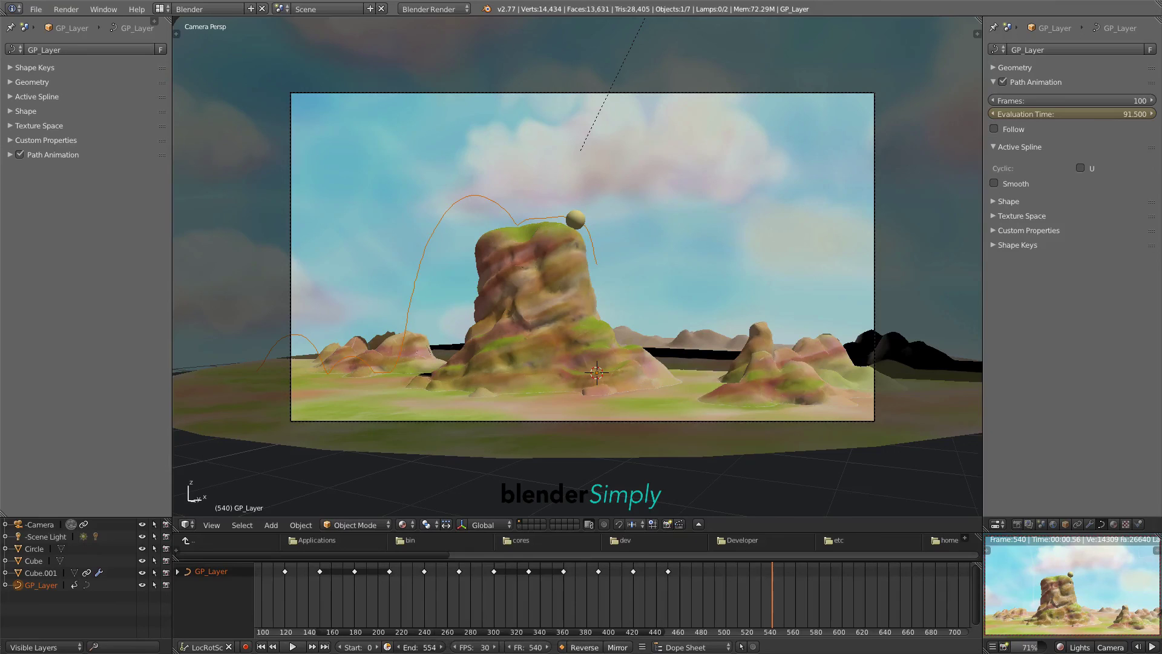